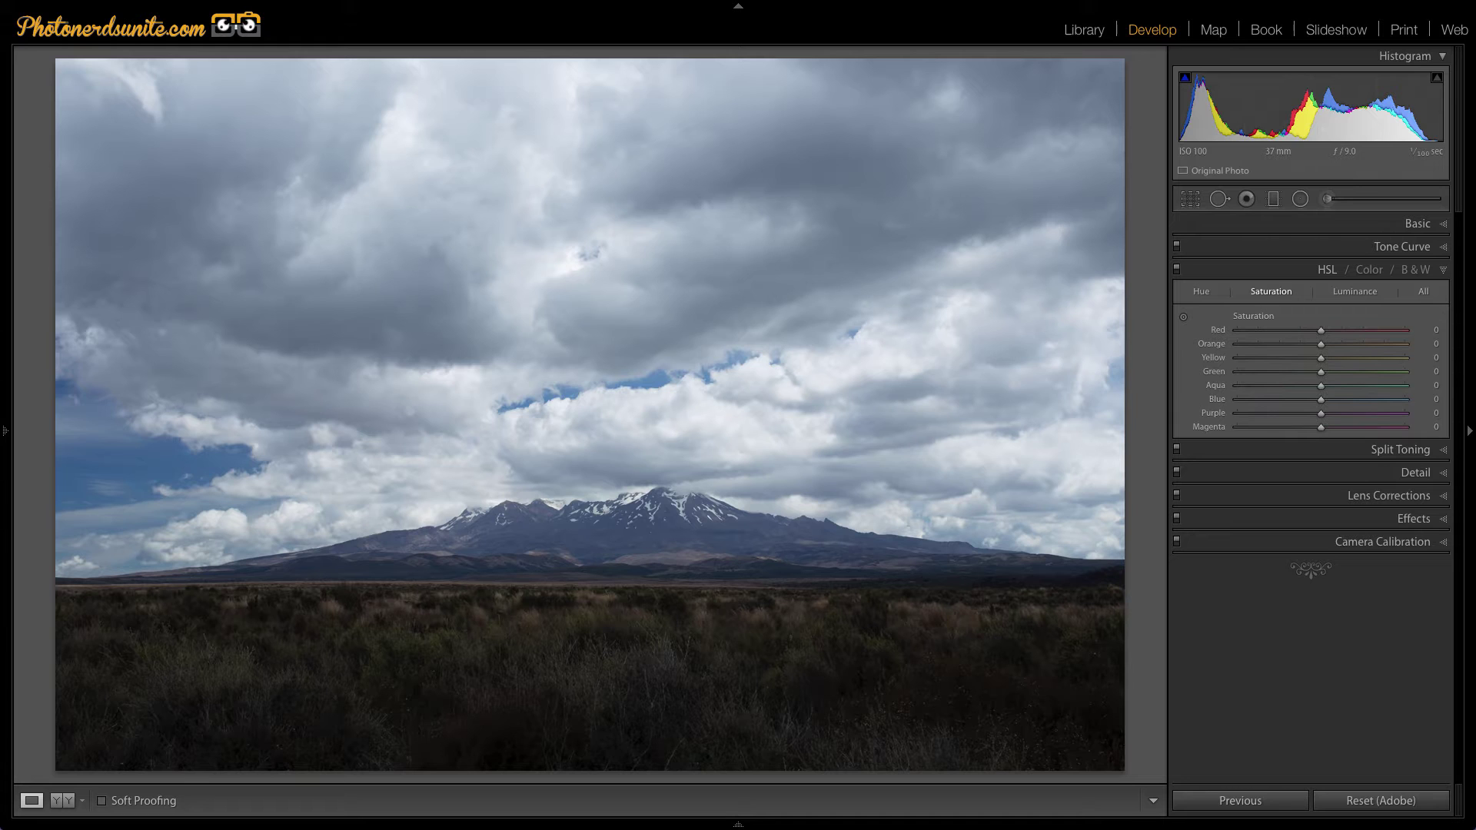
Collapse the Histogram and HSL panels, pin the left panel, and browse the History list
left_click(1384, 269, "ctrl")
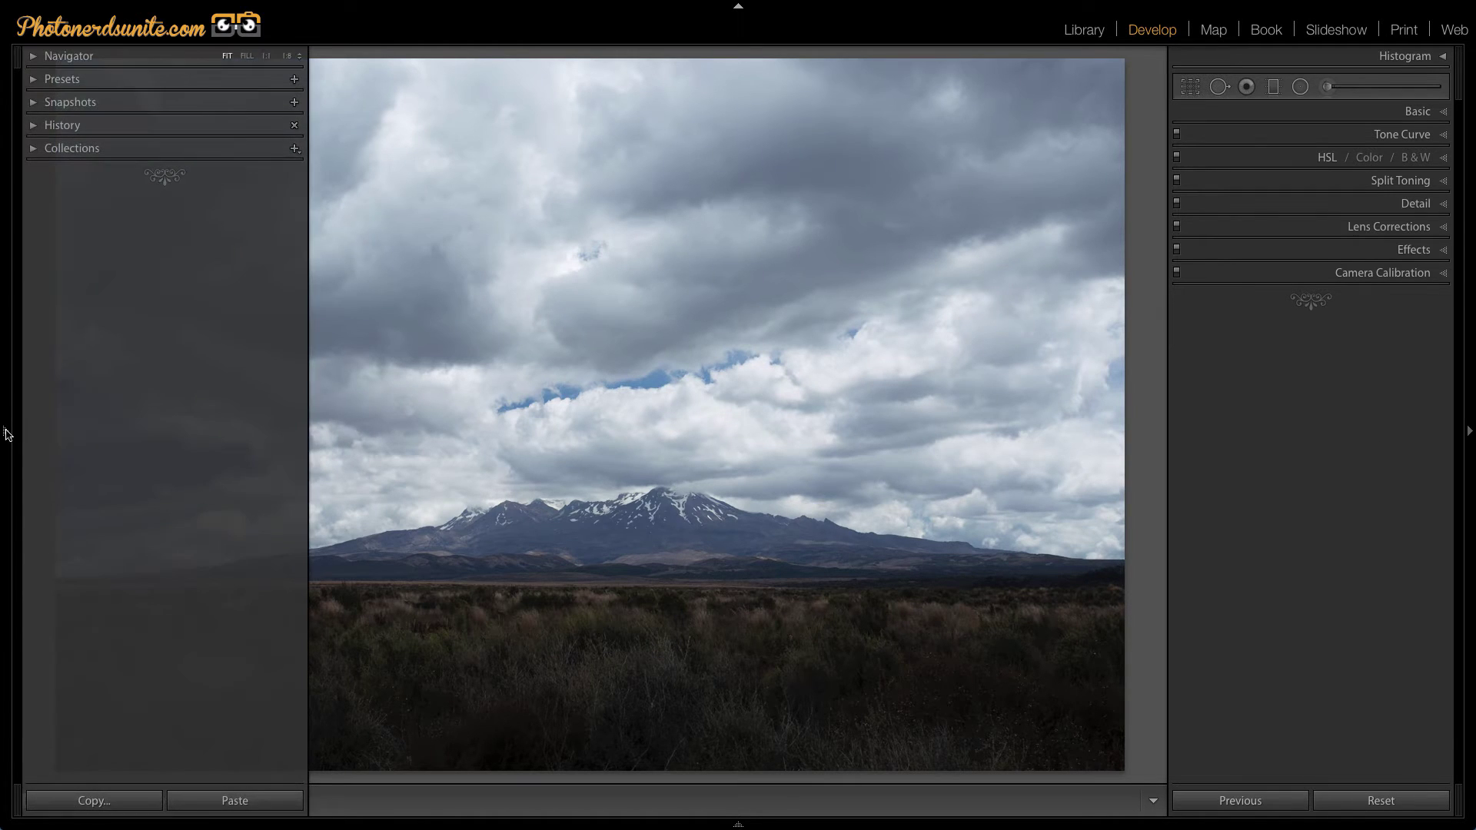
left_click(7, 435)
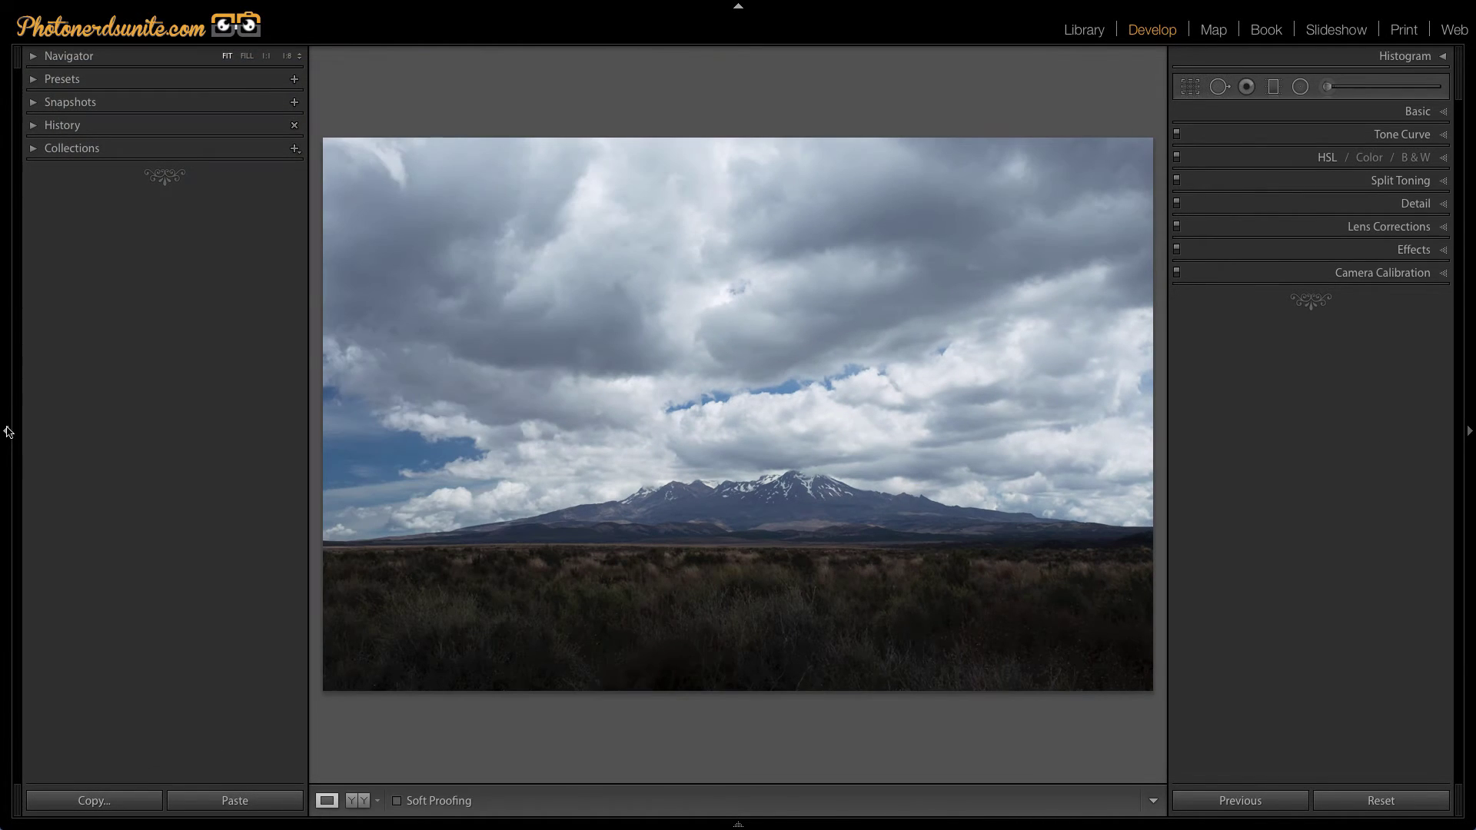
left_click(33, 129)
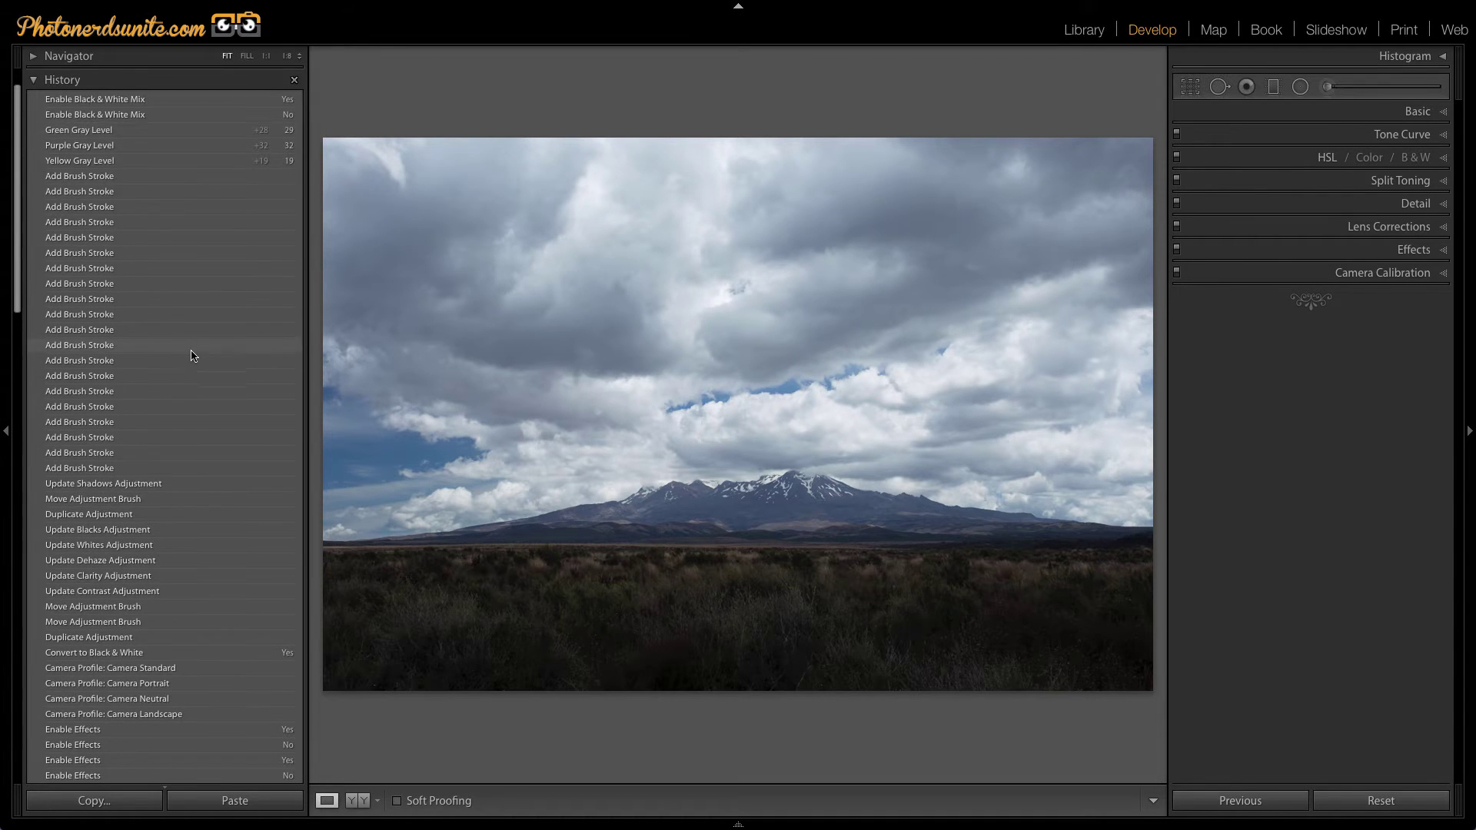
scroll(197, 337, "down", 10)
scroll(192, 355, "down", 20)
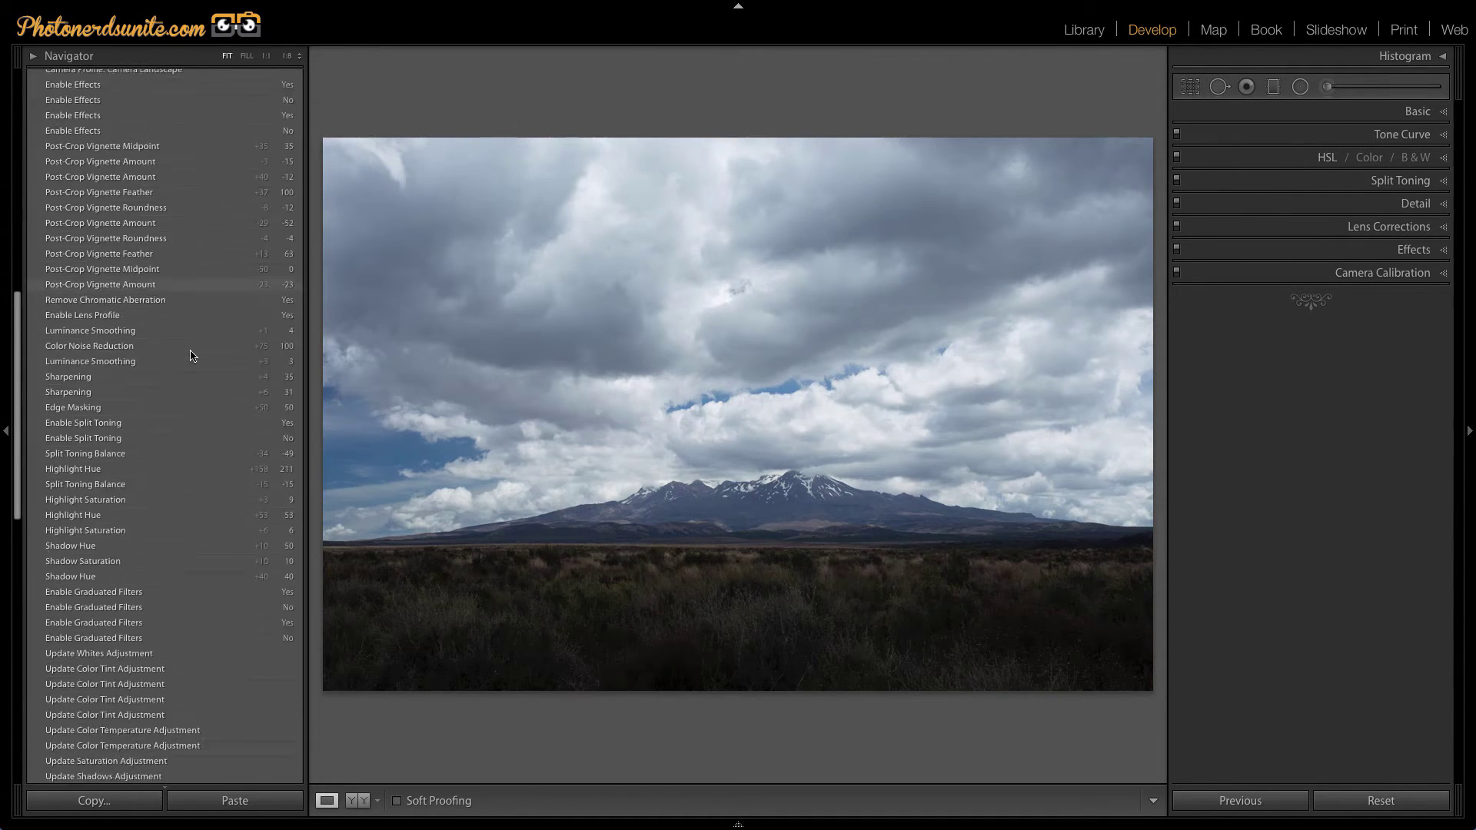
scroll(192, 355, "down", 5)
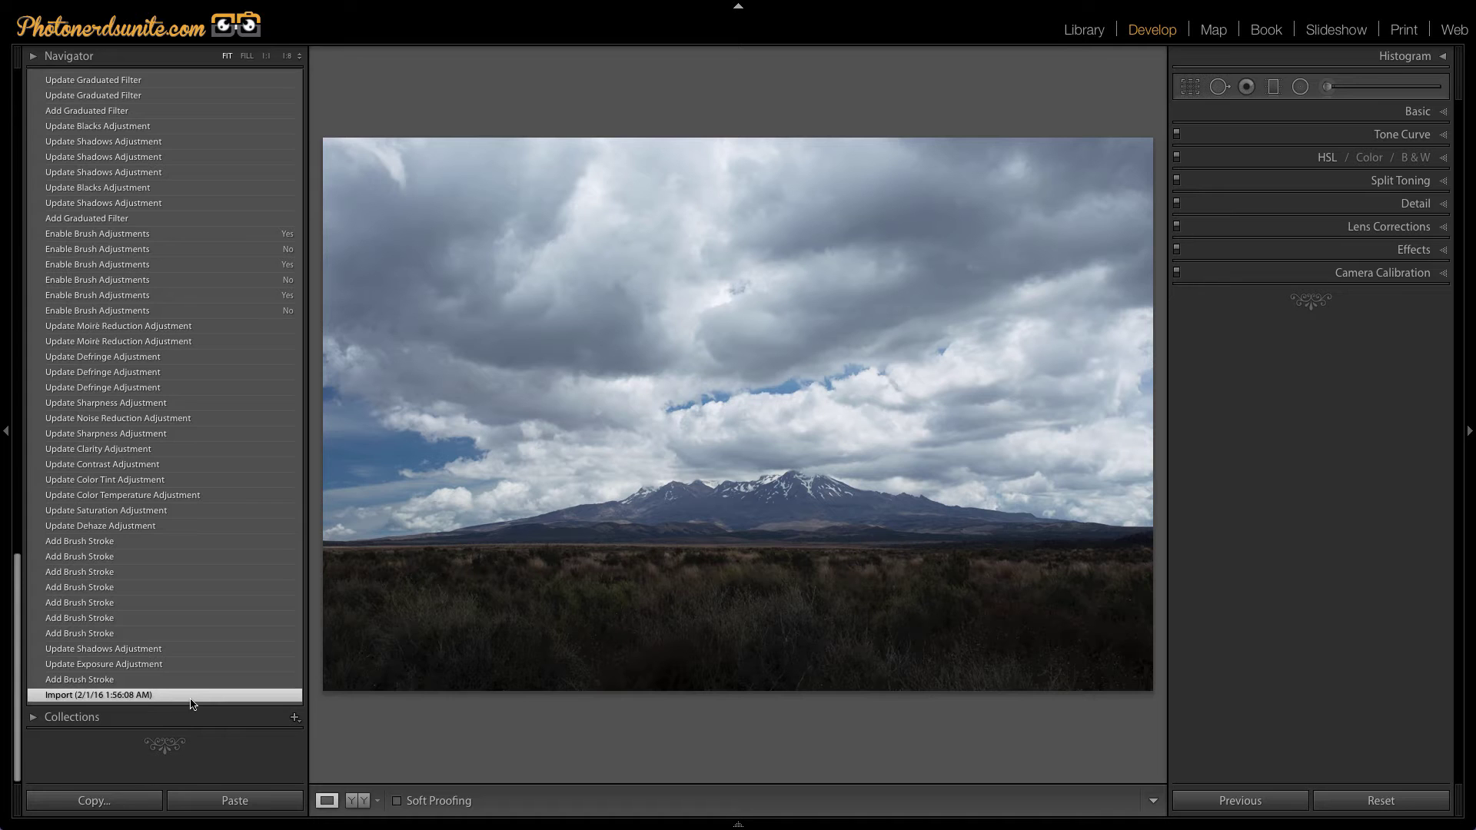
scroll(200, 607, "up", 10)
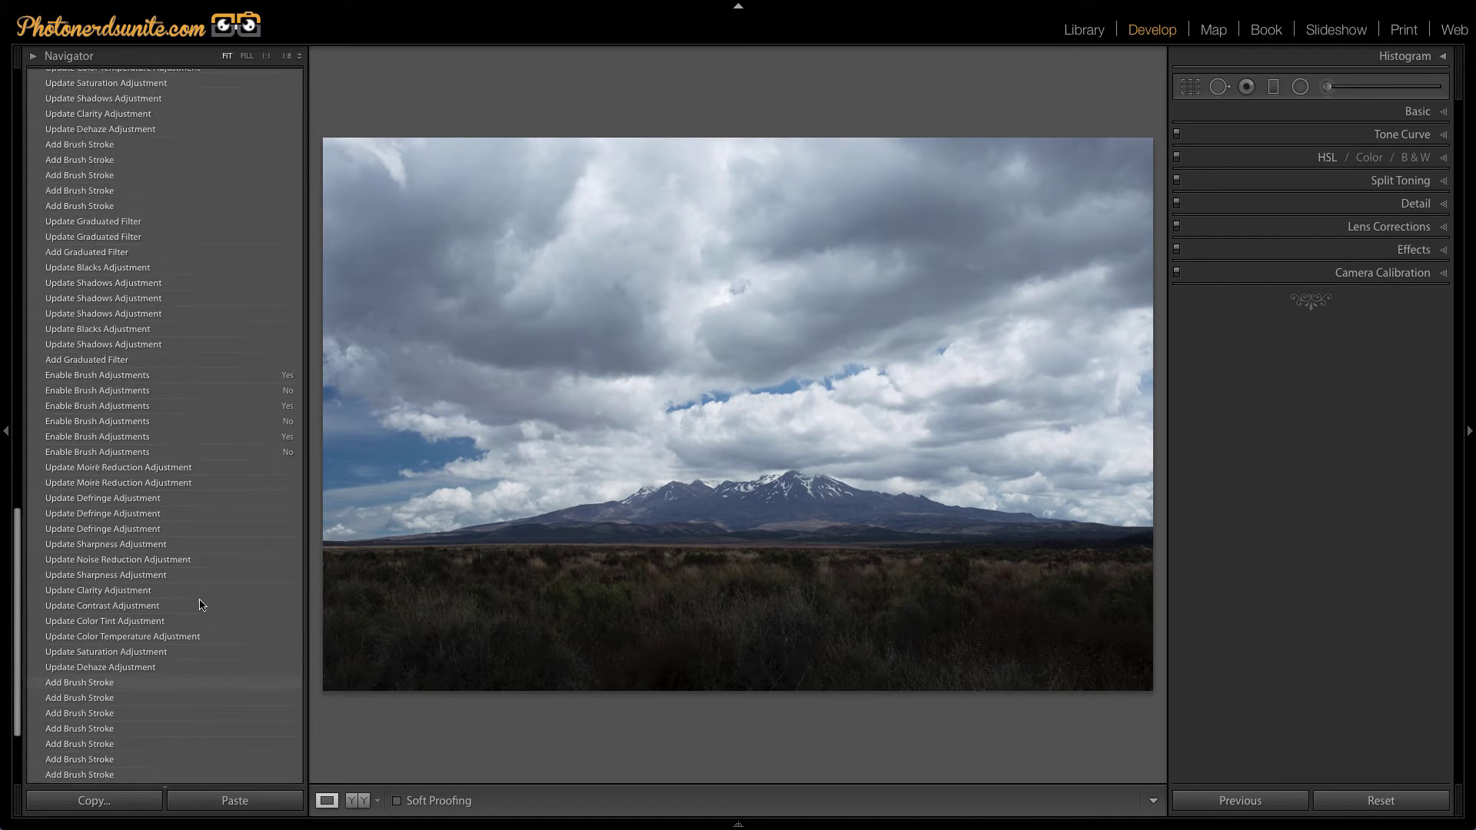
scroll(200, 605, "up", 15)
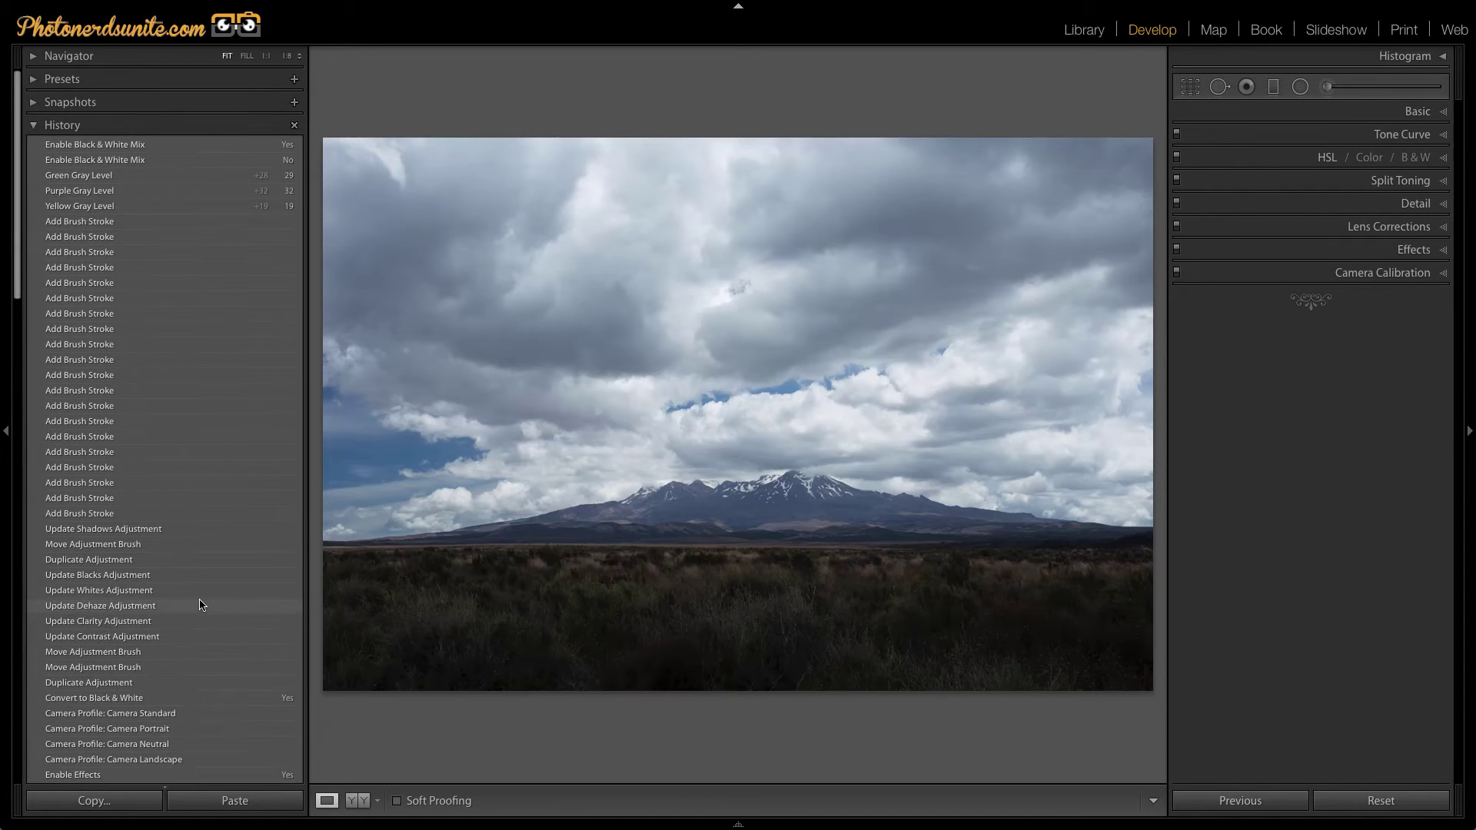
Jump to the top 'Enable Black & White Mix' history step to restore the sepia edit
left_click(156, 148)
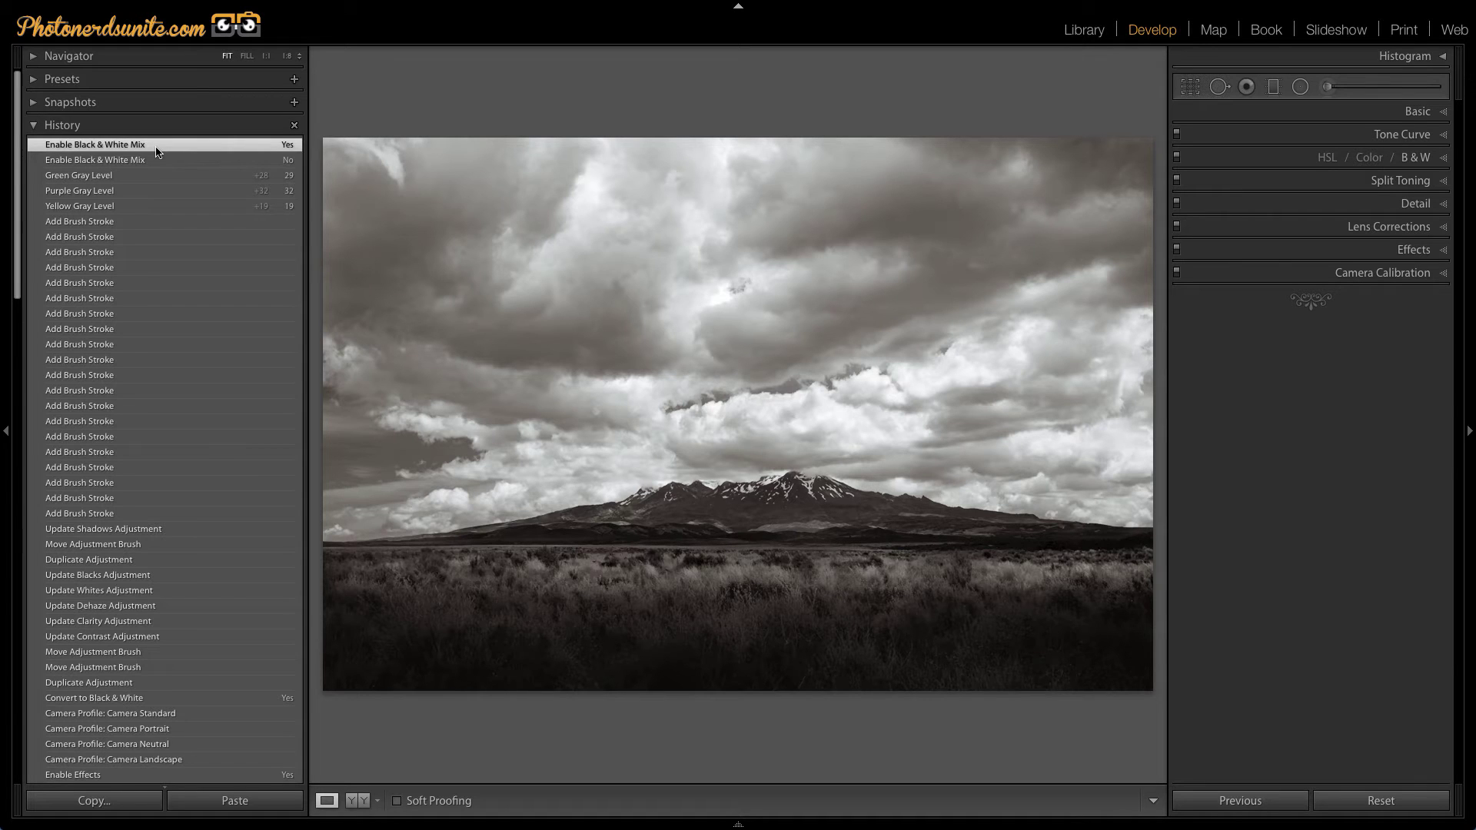
key("\\")
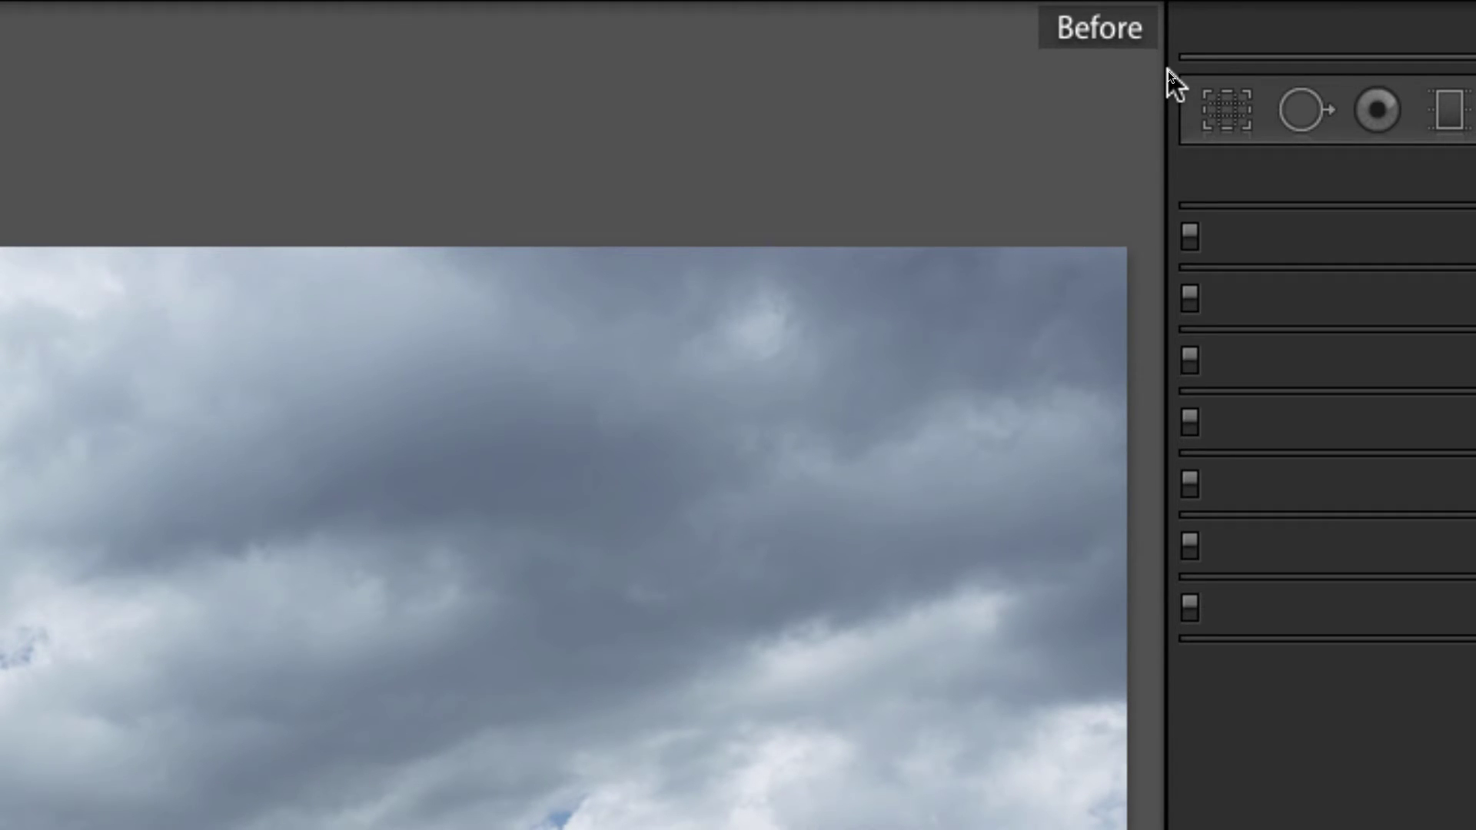
key("backslash")
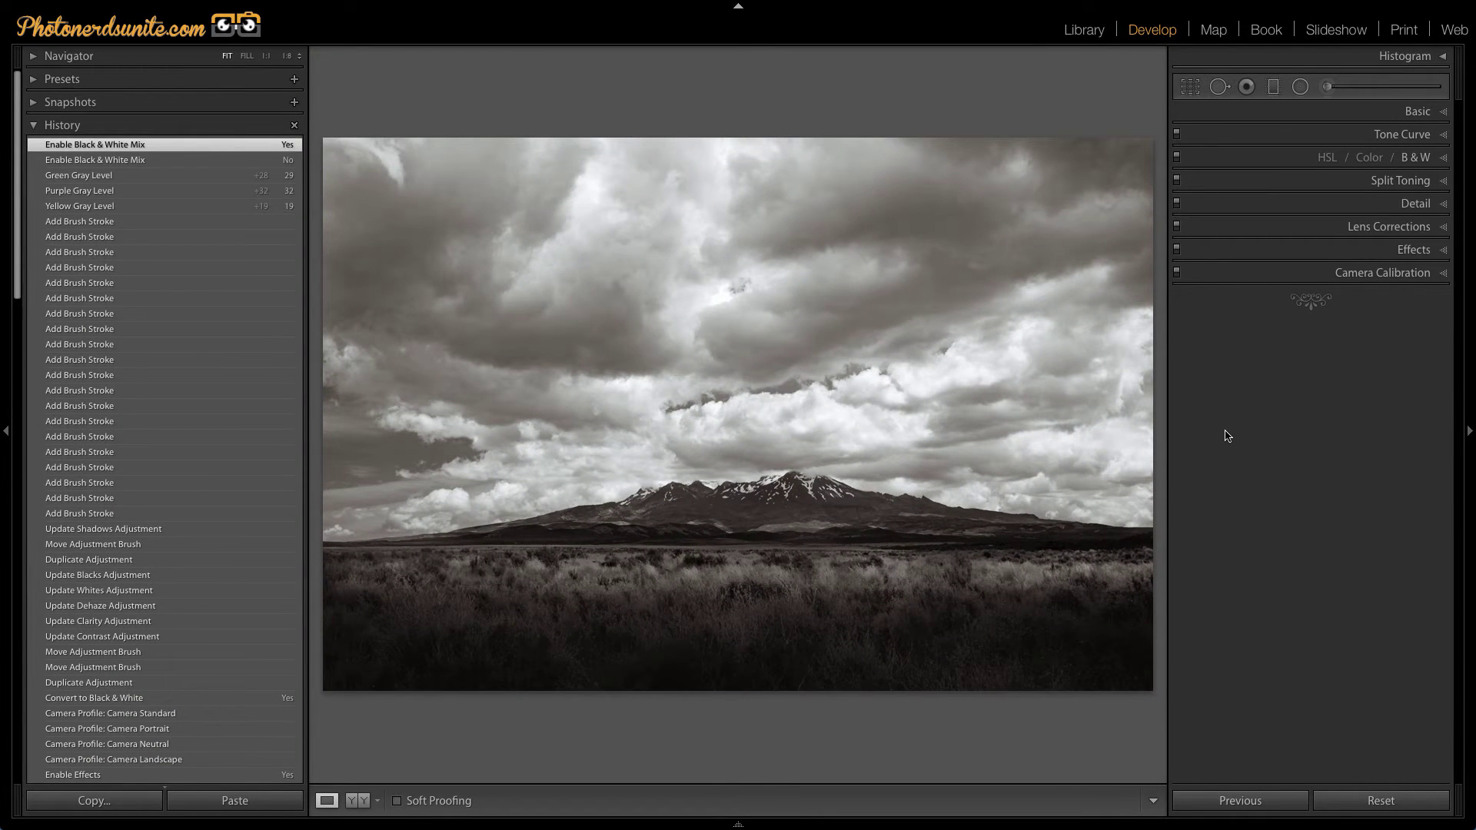
key("backslash")
key("backslash")
key("backslash")
key("backslash")
key("backslash")
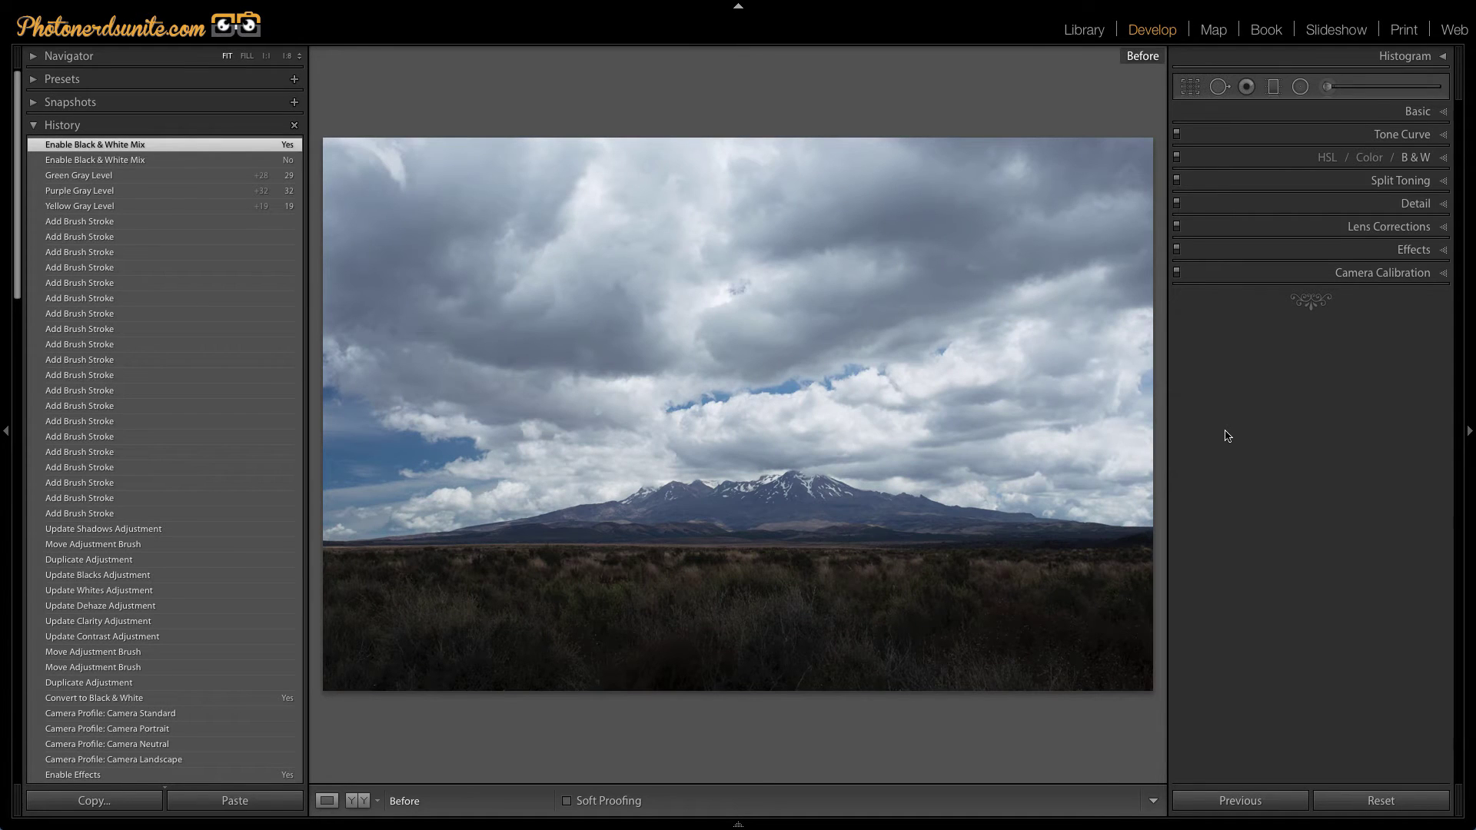
key("backslash")
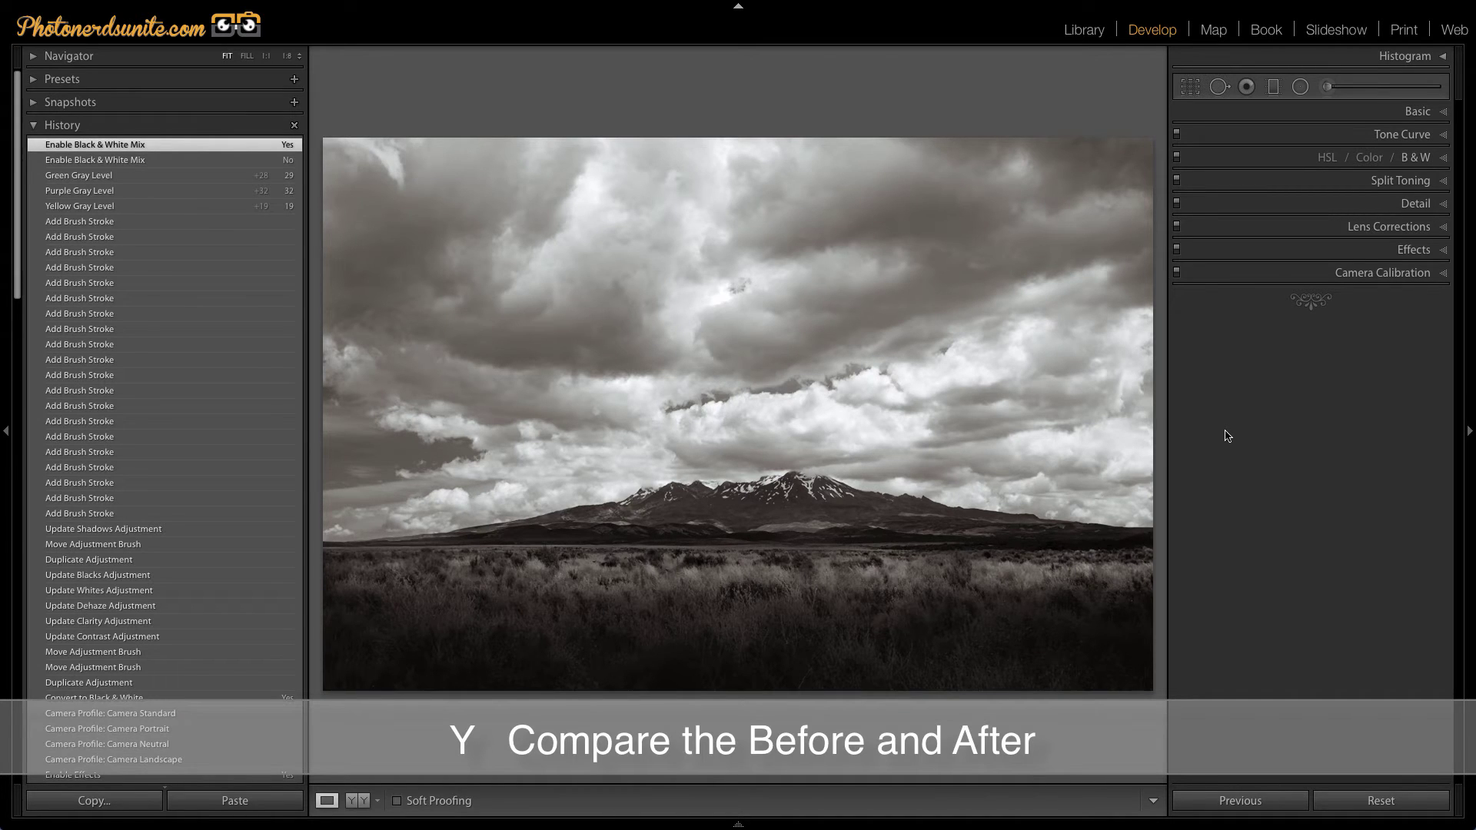
Switch to the side-by-side Before & After view with the Y shortcut
key("y")
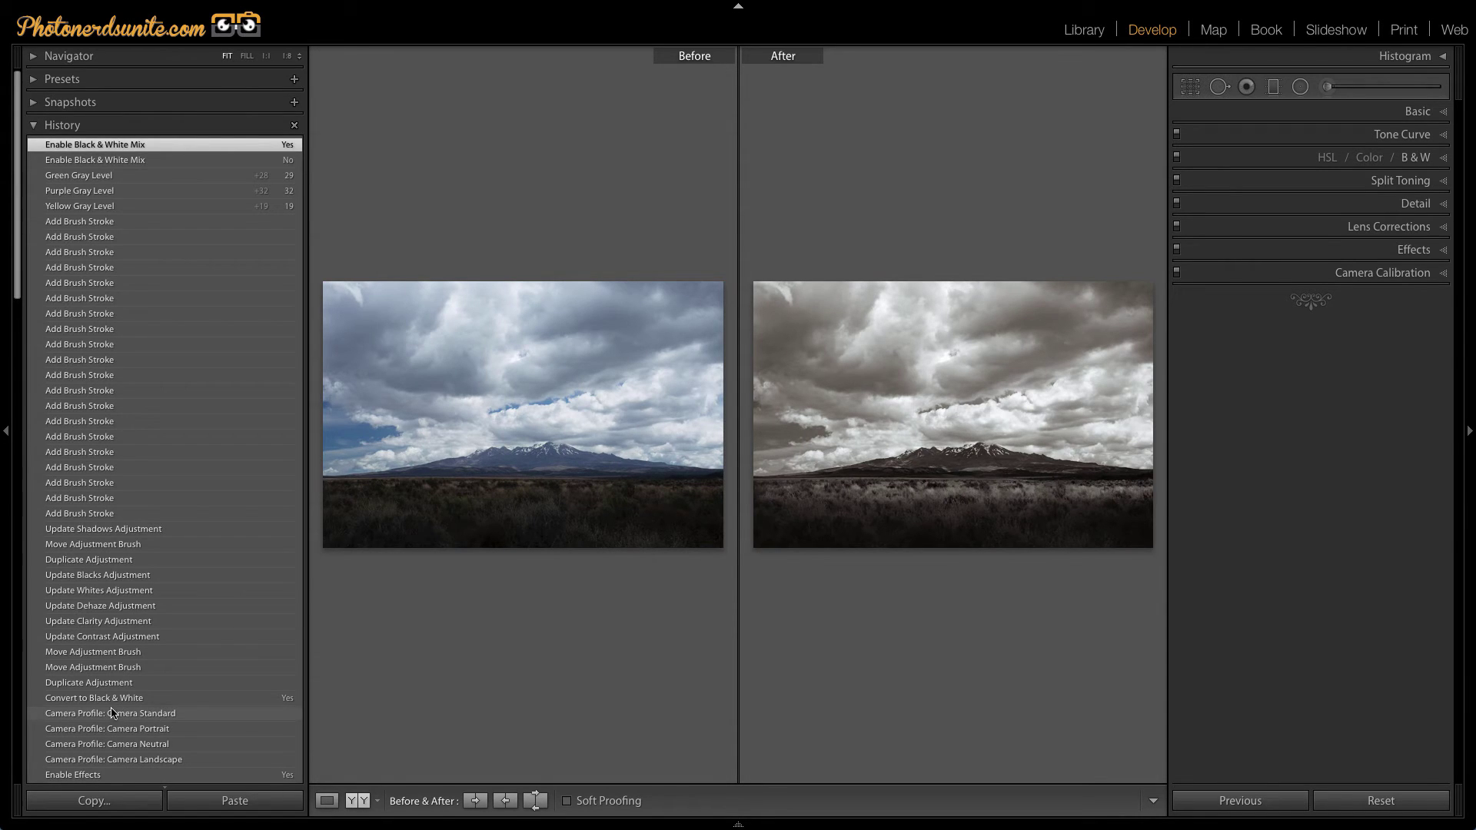
scroll(98, 703, "down", 3)
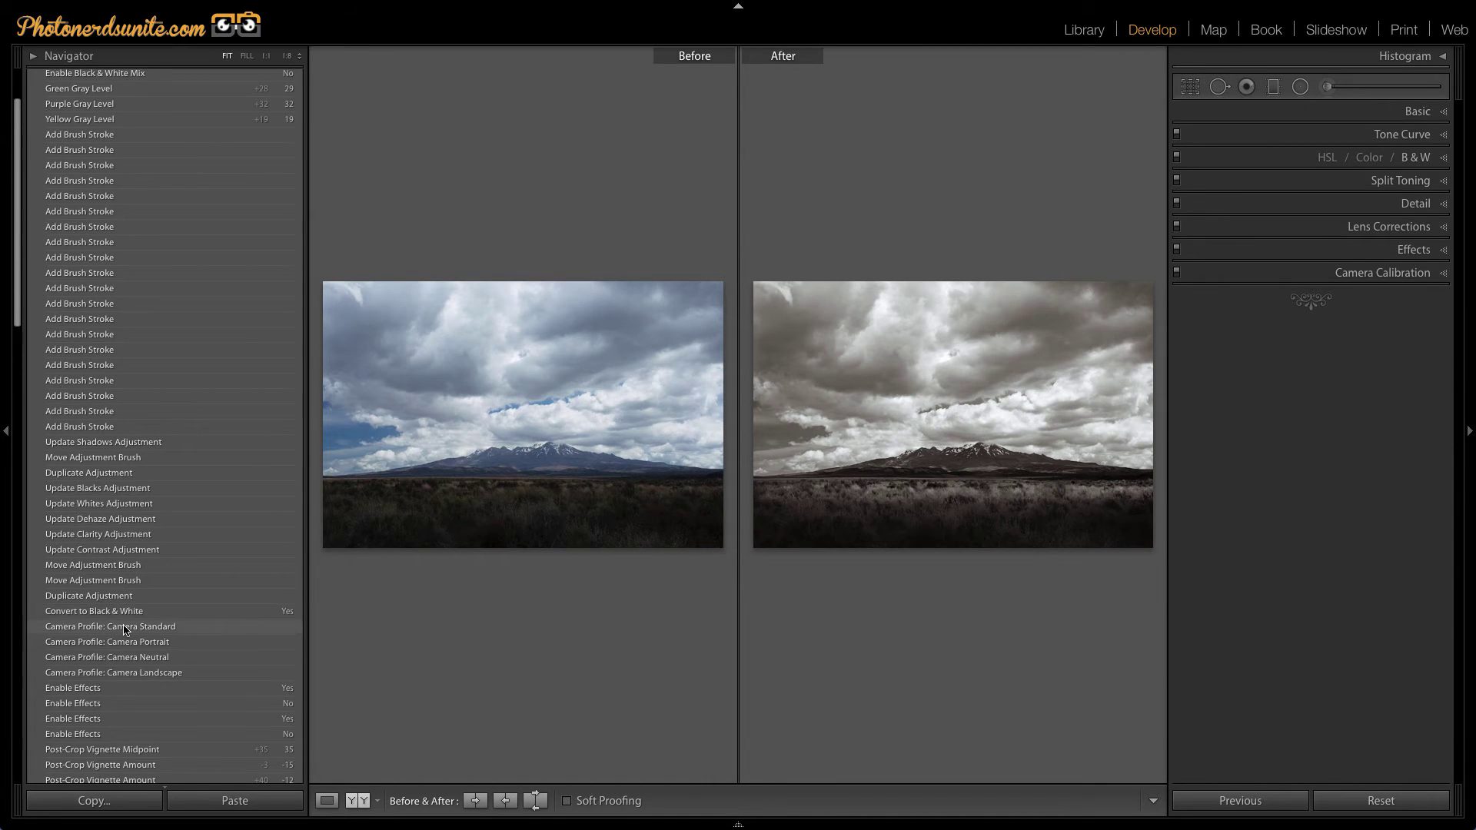
Preview 'Camera Profile: Camera Standard' and set that history state as the Before image
left_click(127, 629)
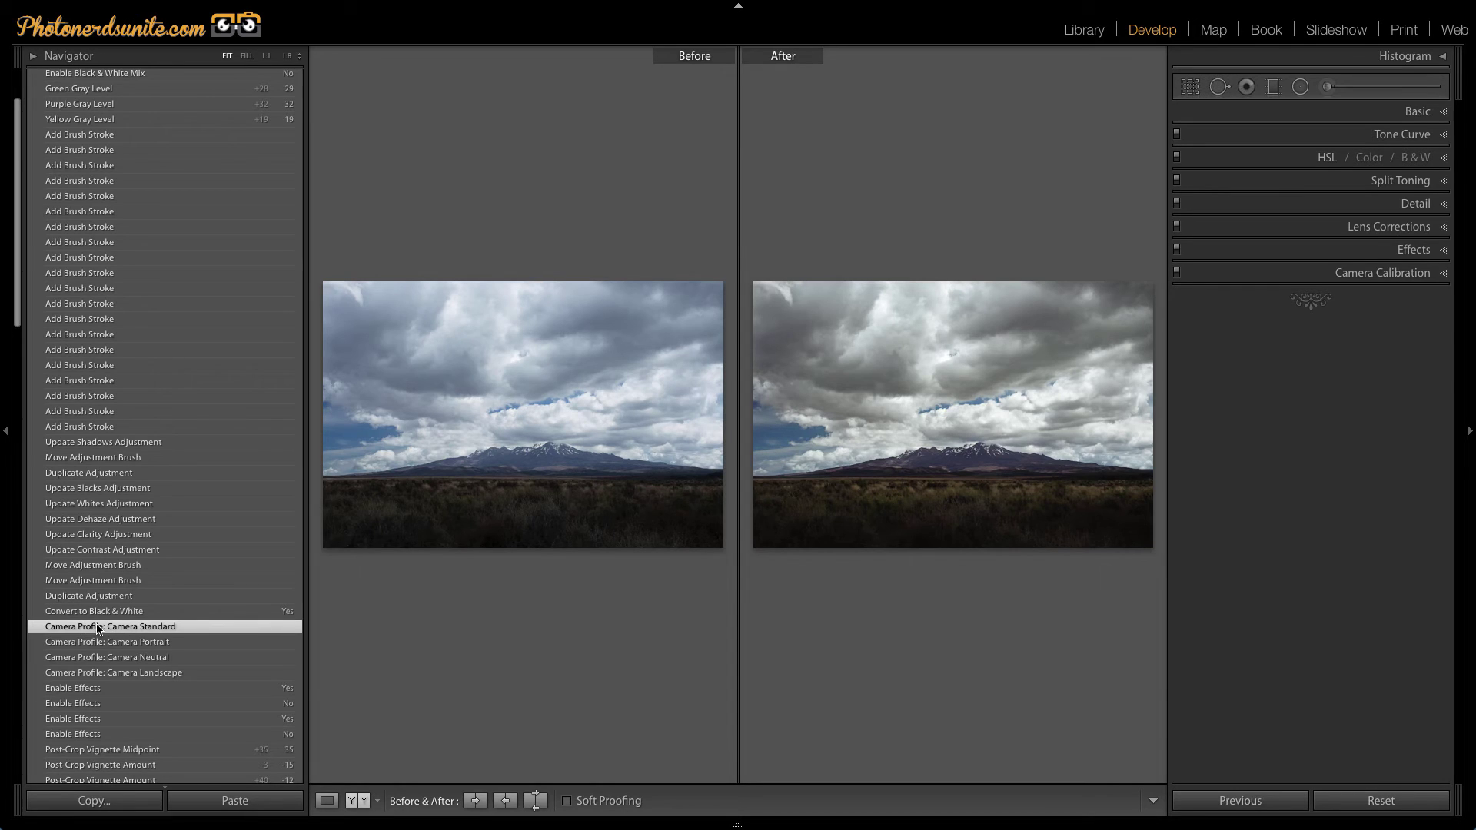
left_click_drag(98, 628, 512, 422)
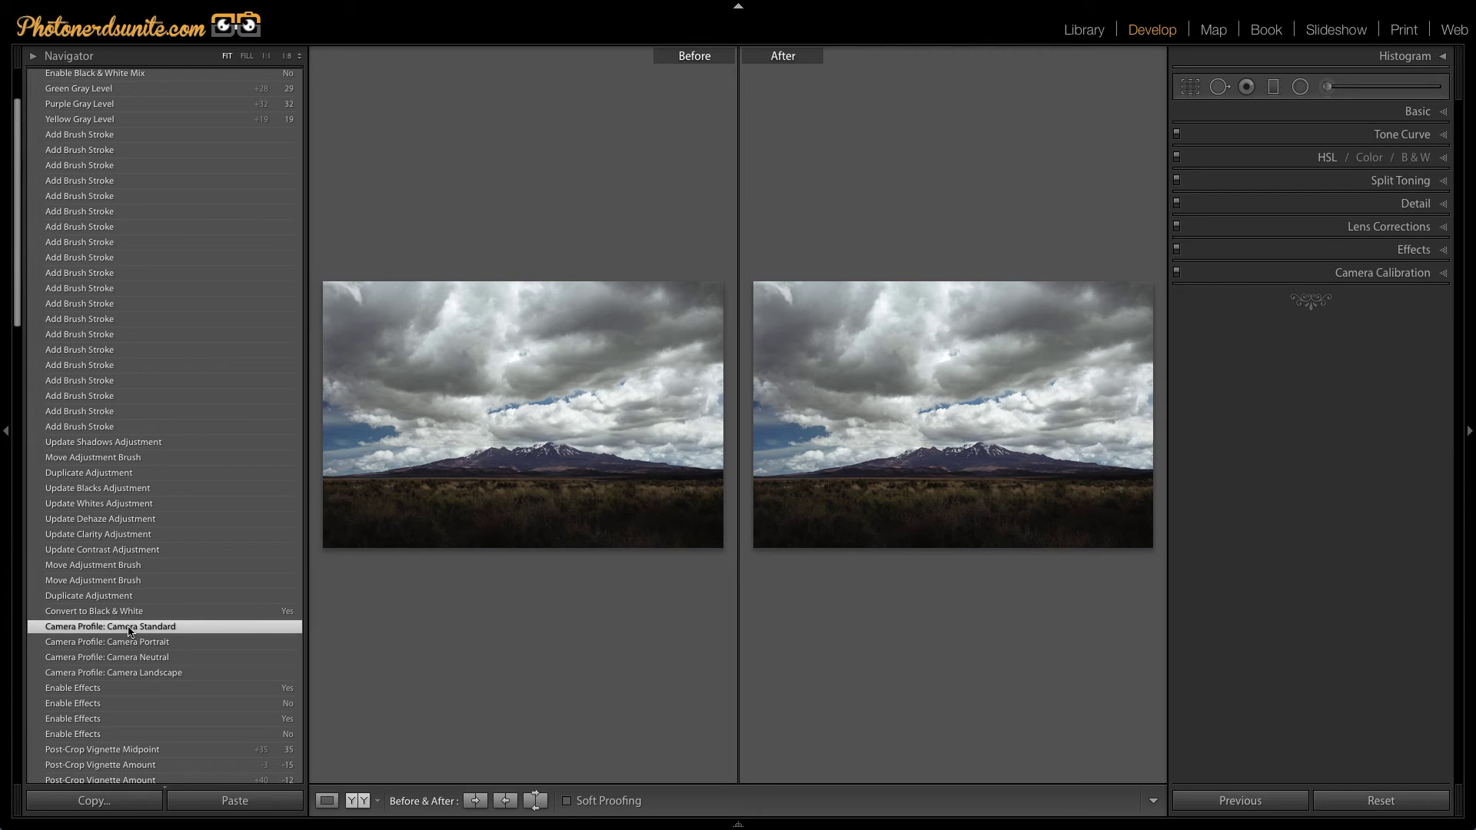
Return the After view to the 'Enable Black & White Mix' sepia edit
scroll(129, 632, "up", 3)
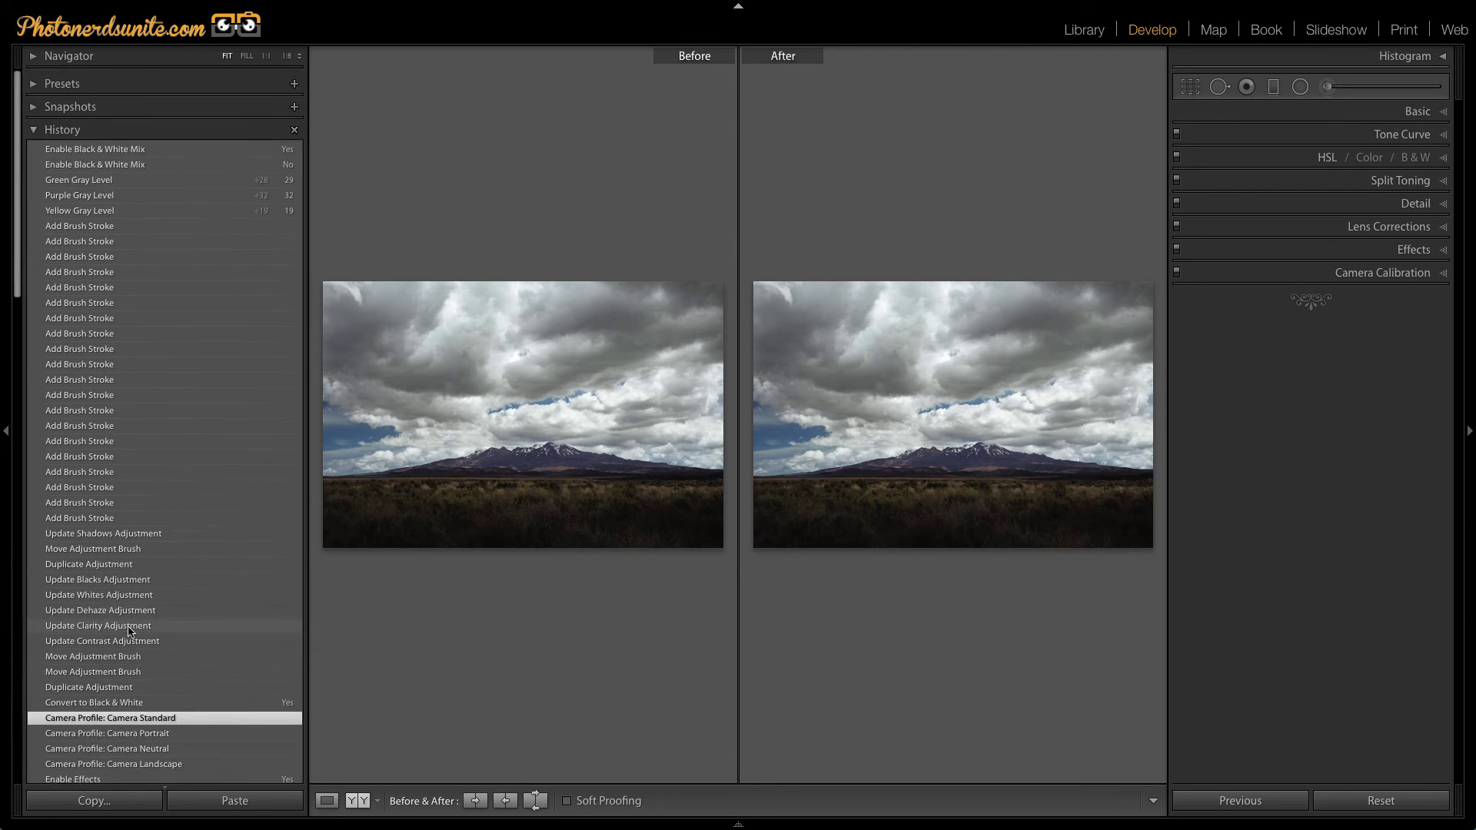
left_click(151, 149)
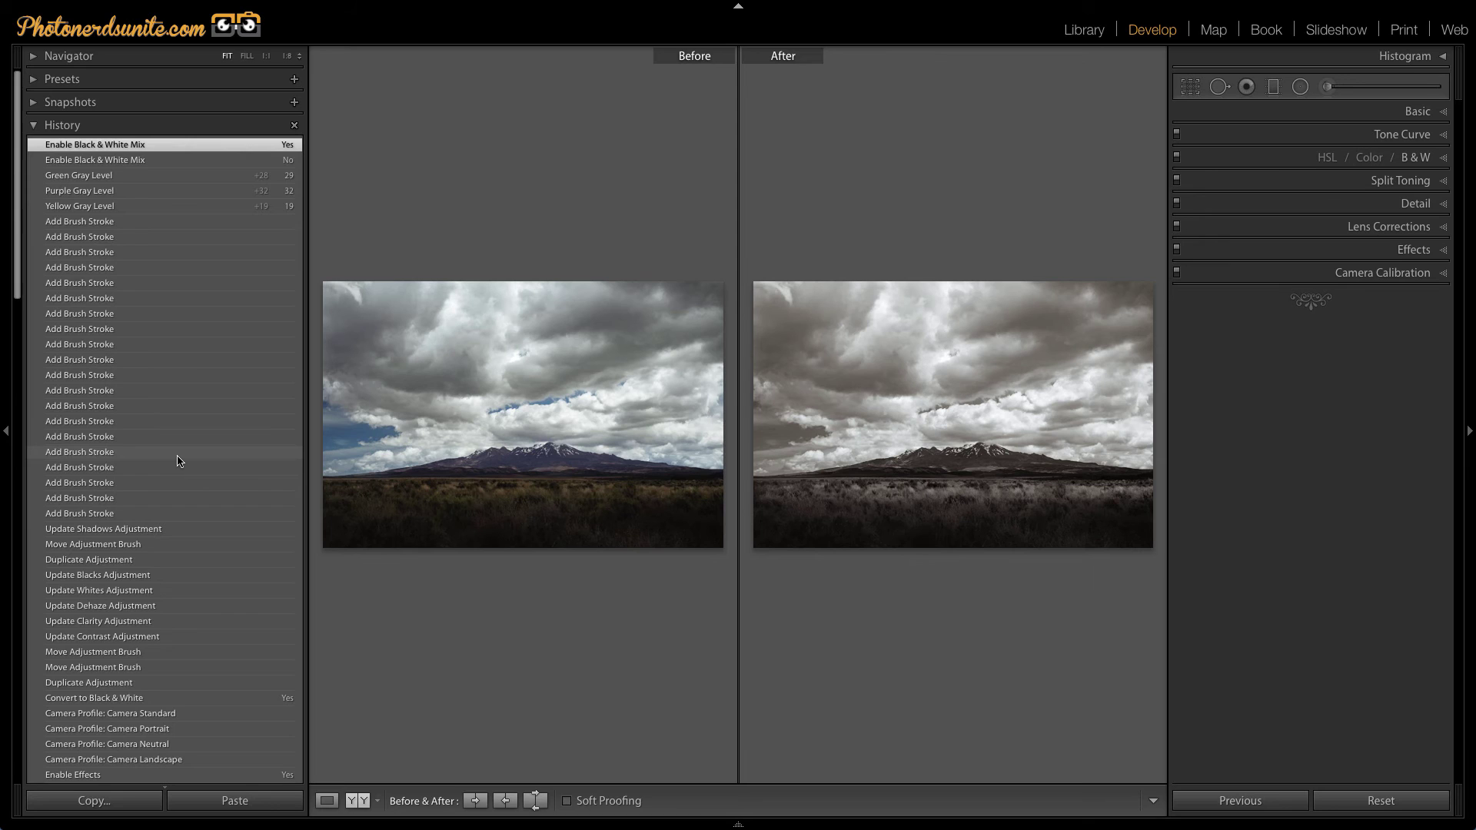
scroll(177, 461, "down", 10)
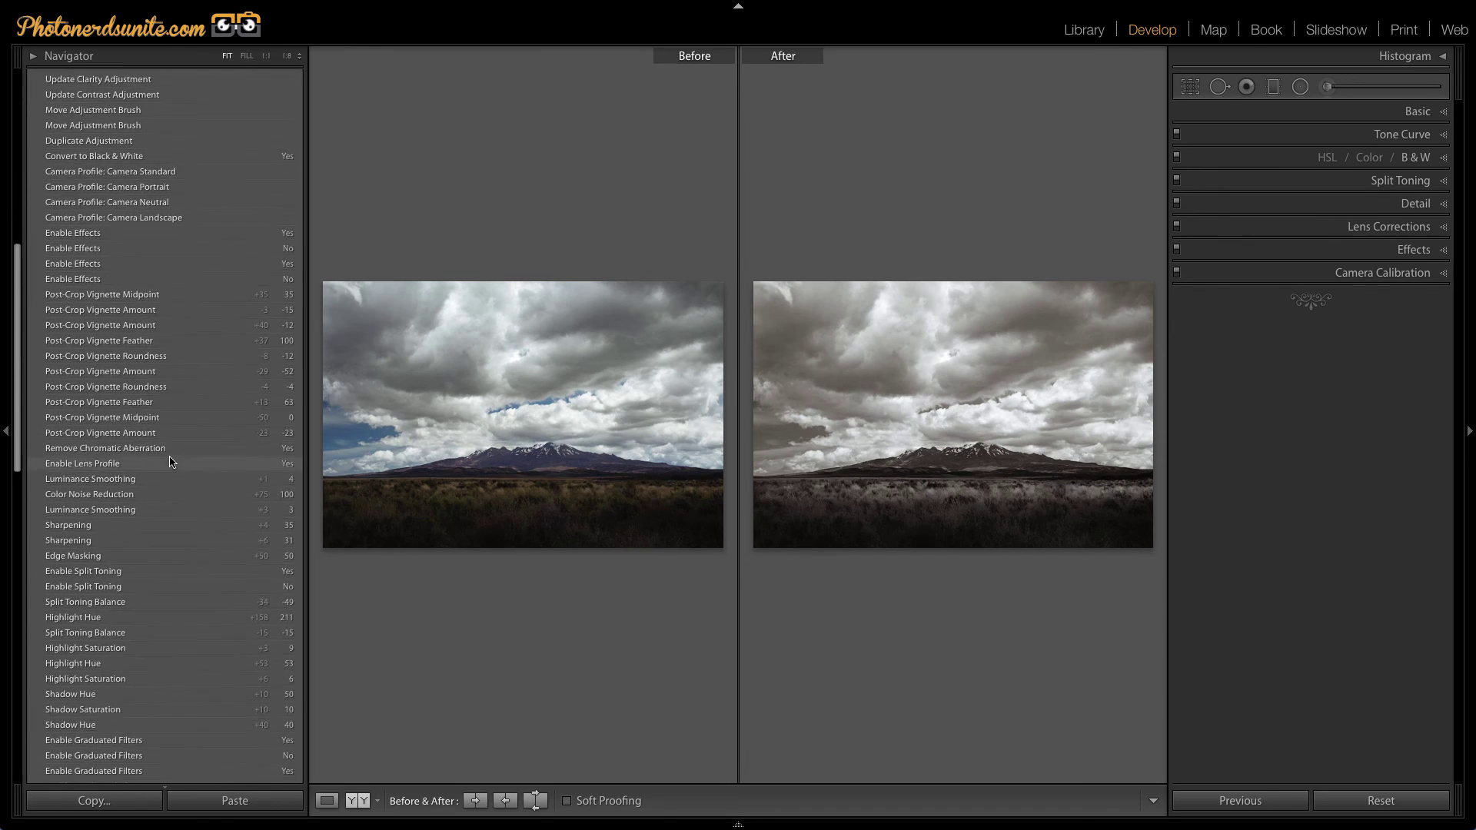
scroll(170, 462, "down", 5)
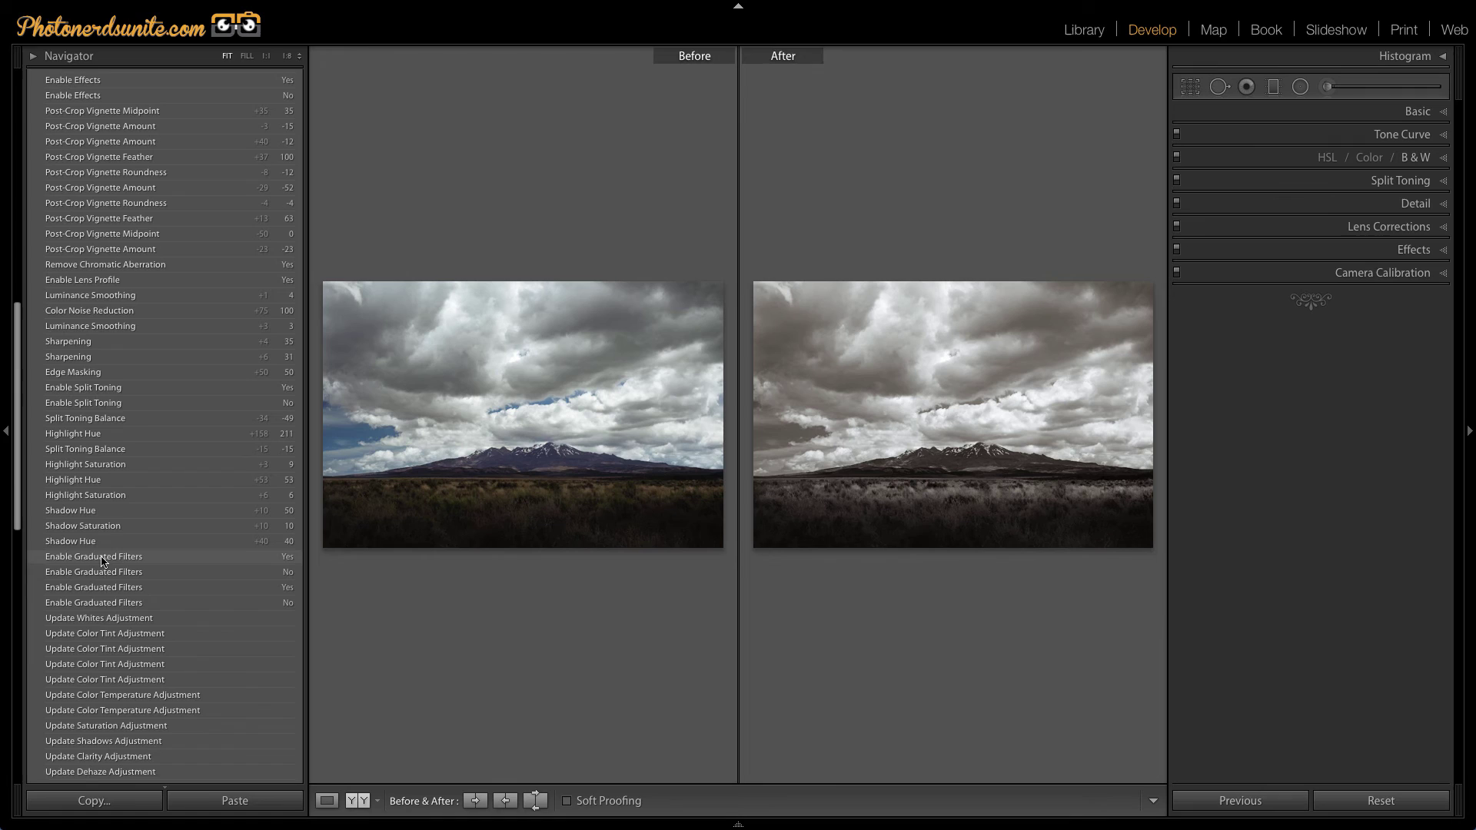
Set an 'Enable Graduated Filters' history state as the Before image
left_click_drag(102, 562, 454, 465)
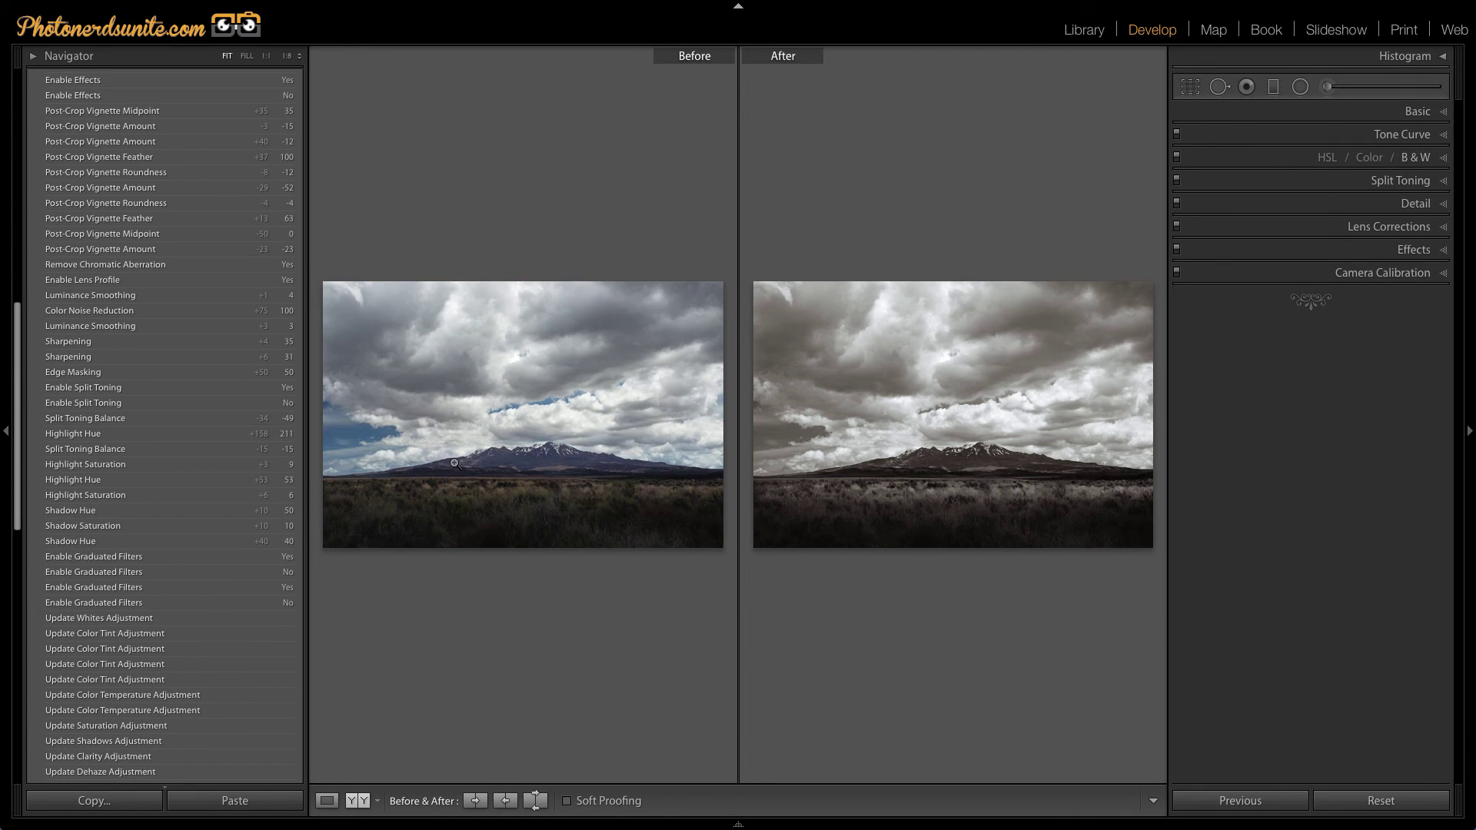
scroll(219, 444, "up", 5)
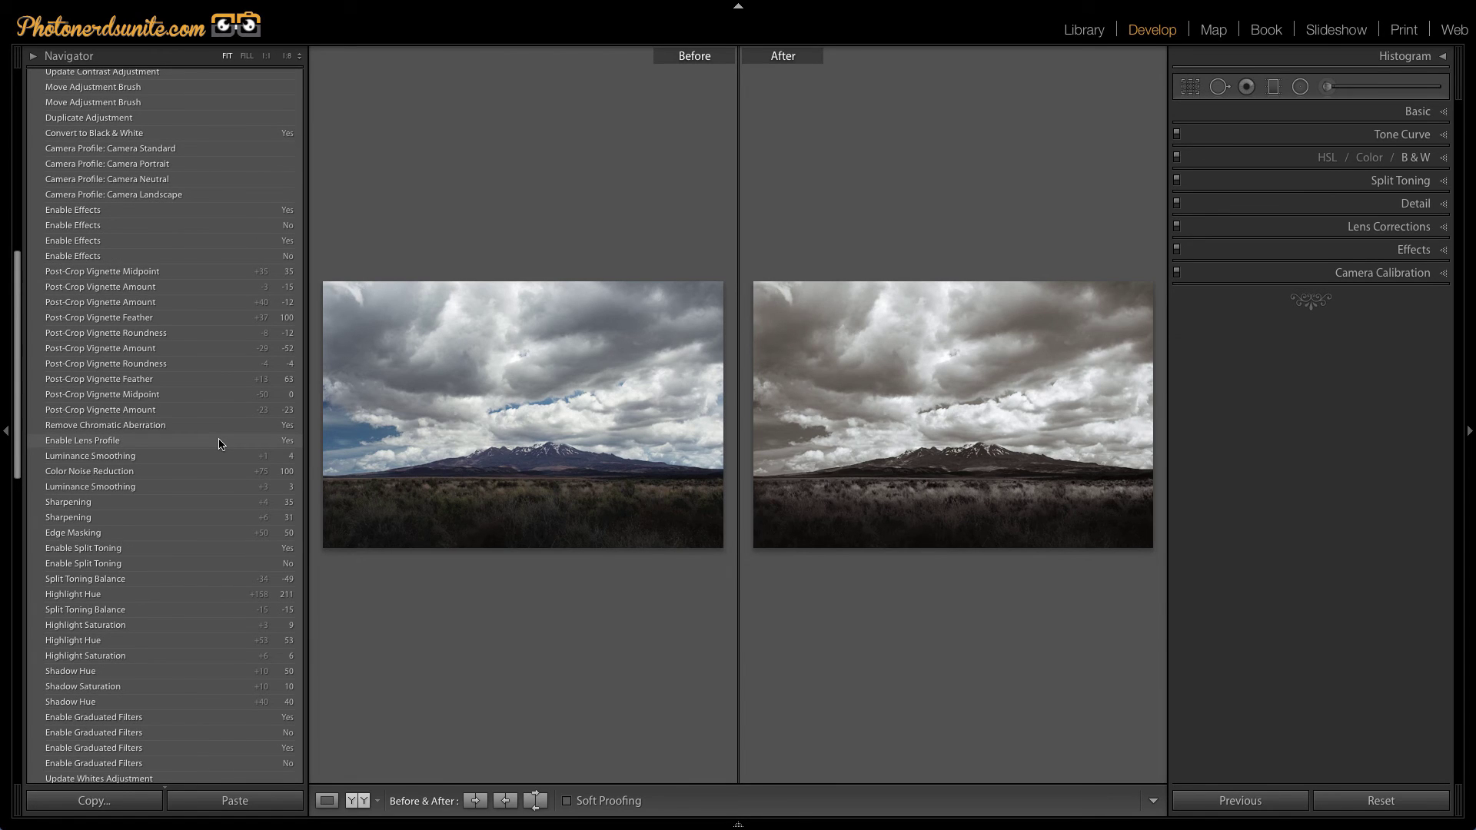
scroll(219, 444, "down", 9)
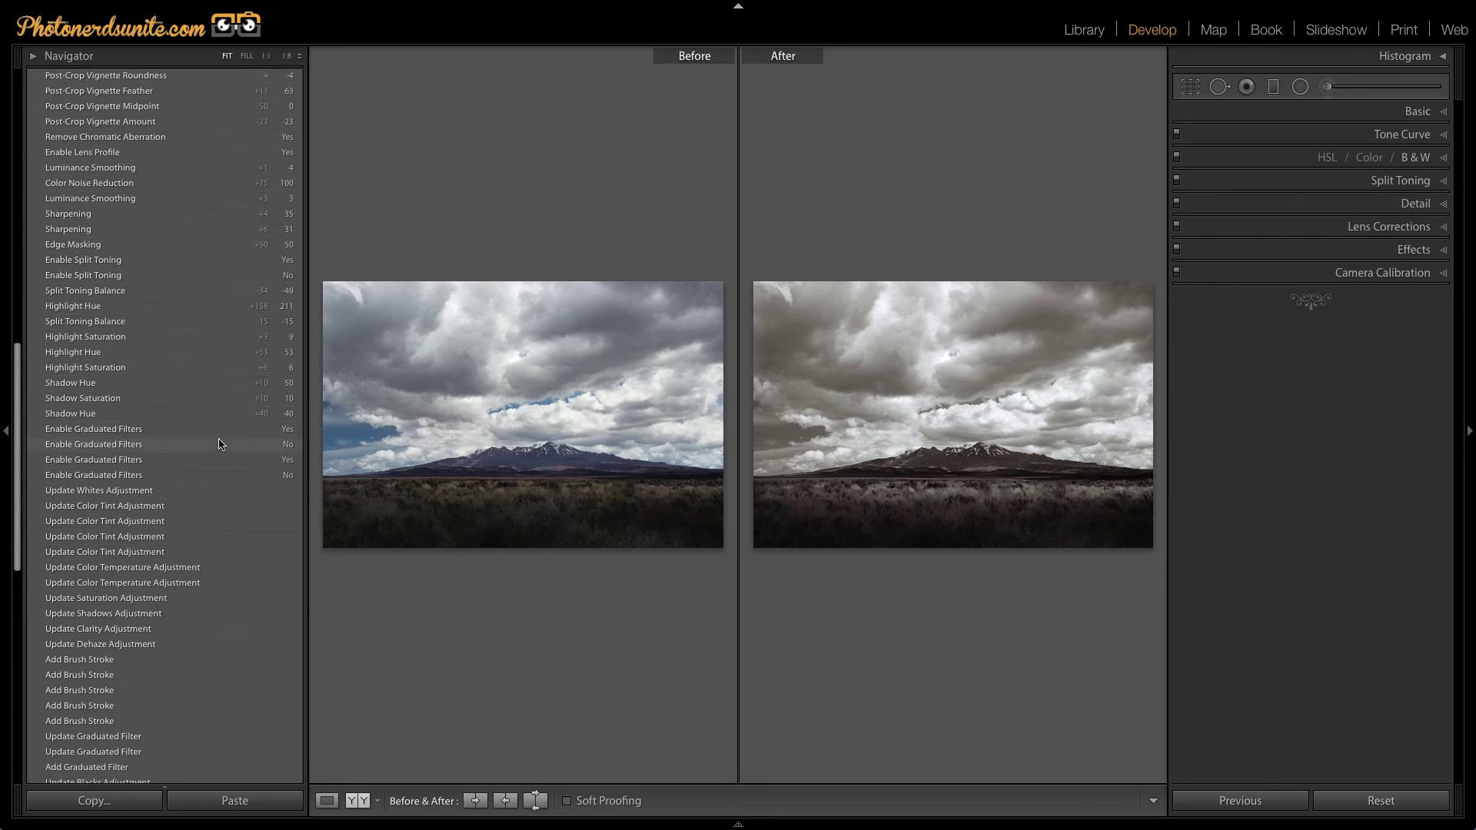
scroll(219, 443, "down", 10)
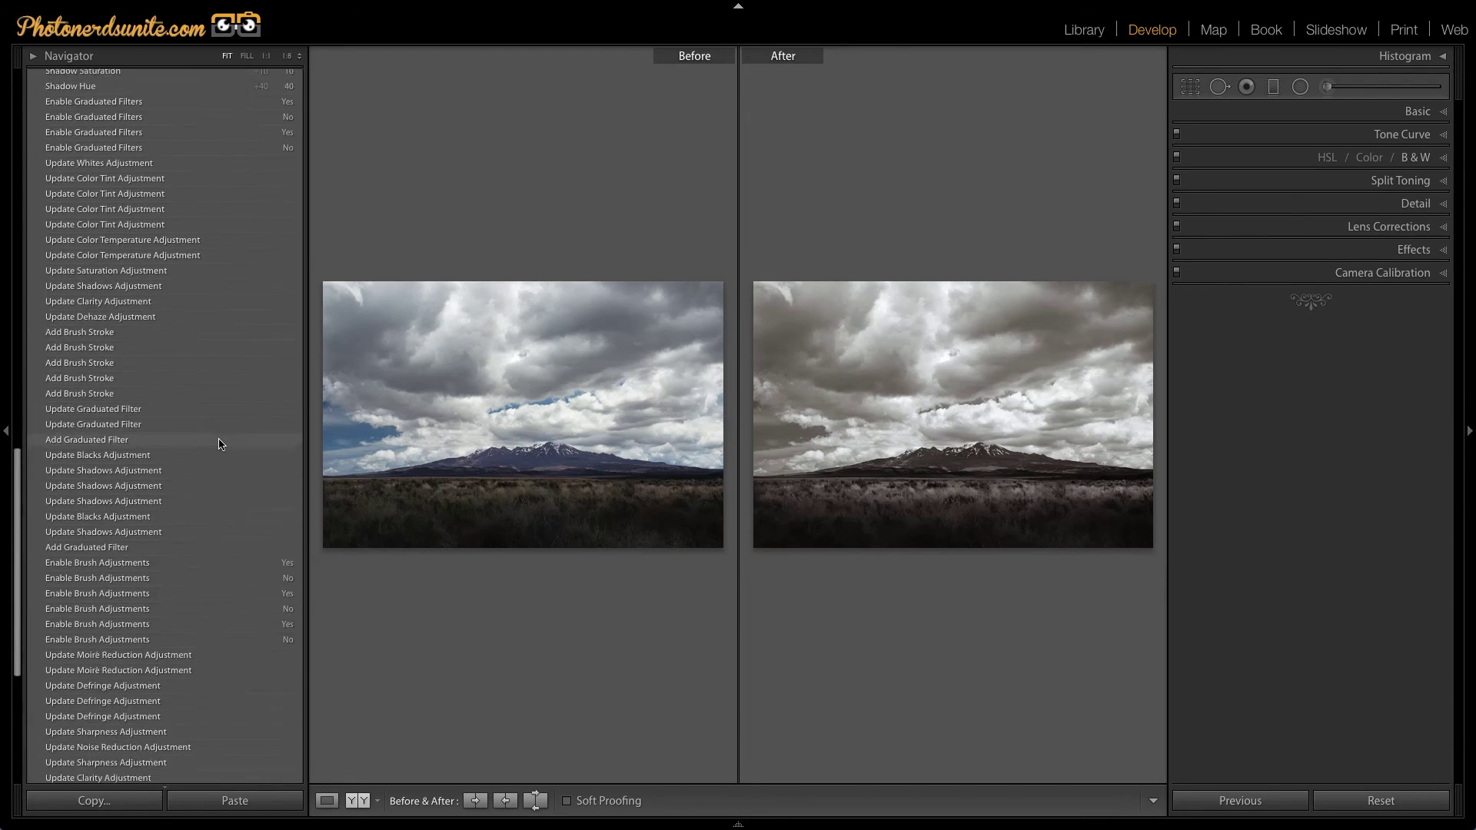
scroll(220, 444, "down", 3)
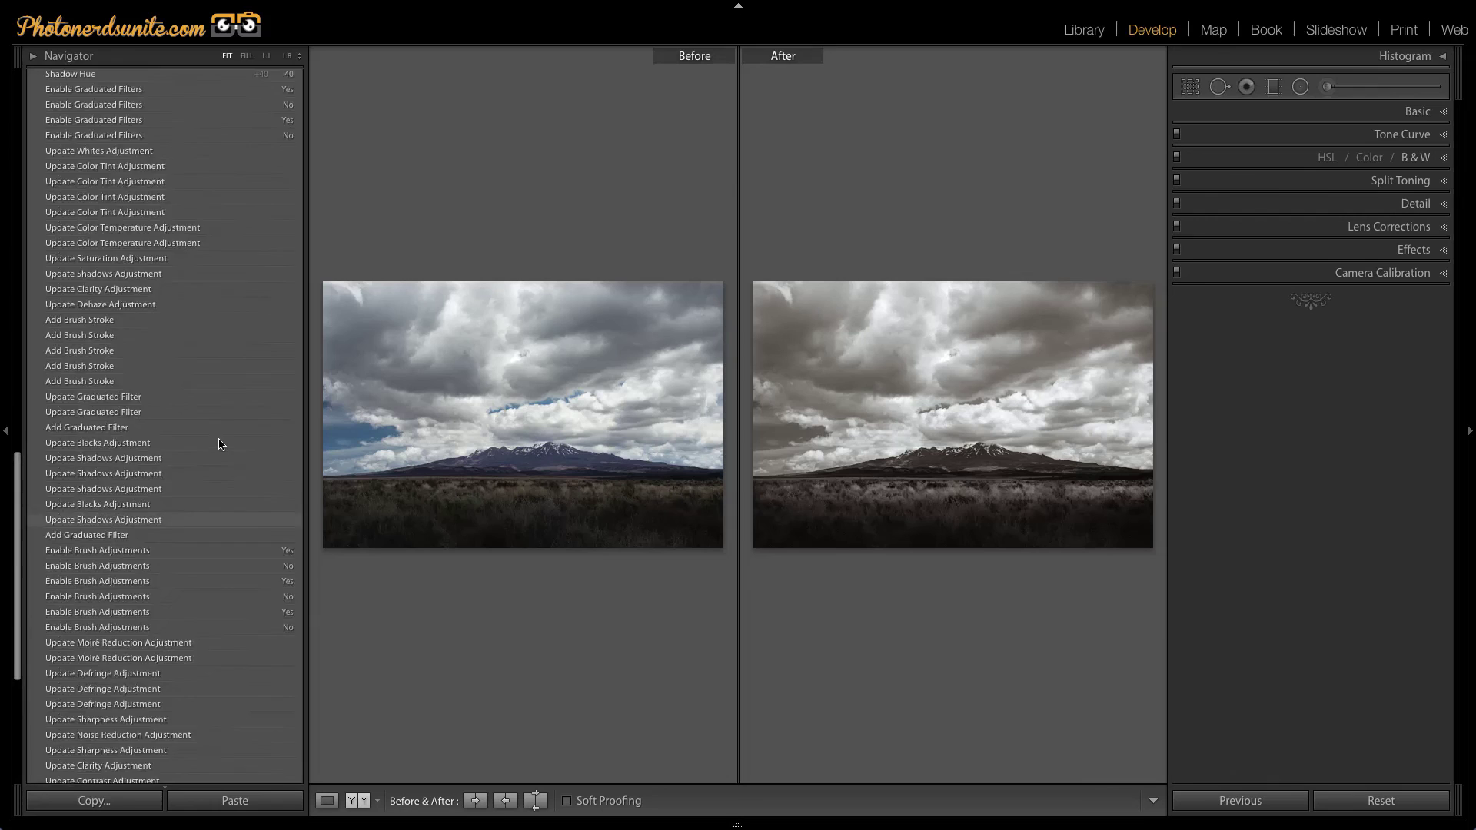
scroll(219, 444, "up", 20)
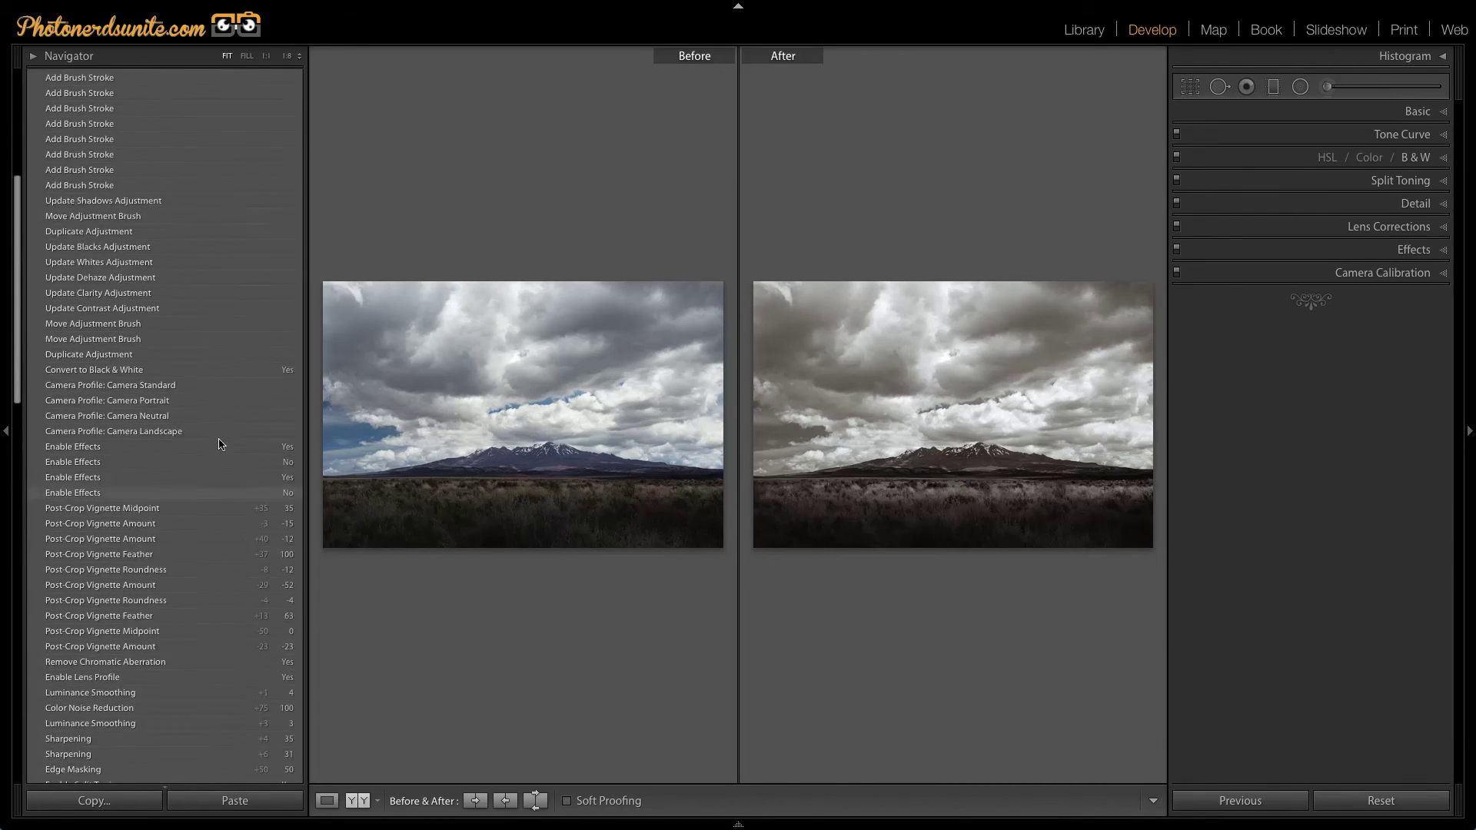
scroll(219, 443, "down", 10)
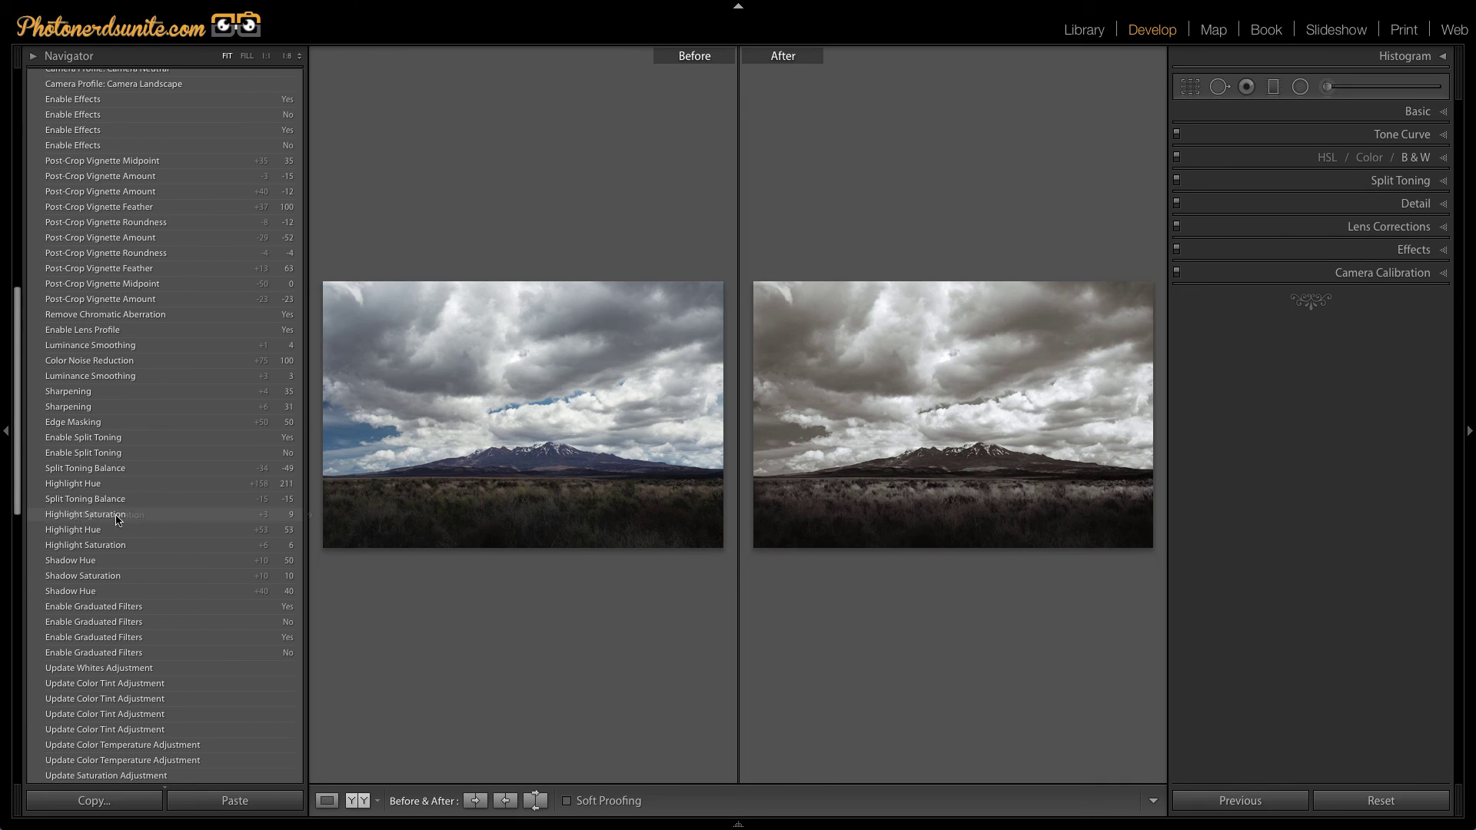
Drag the 'Highlight Saturation' history state onto the Before image
left_click_drag(71, 521, 408, 469)
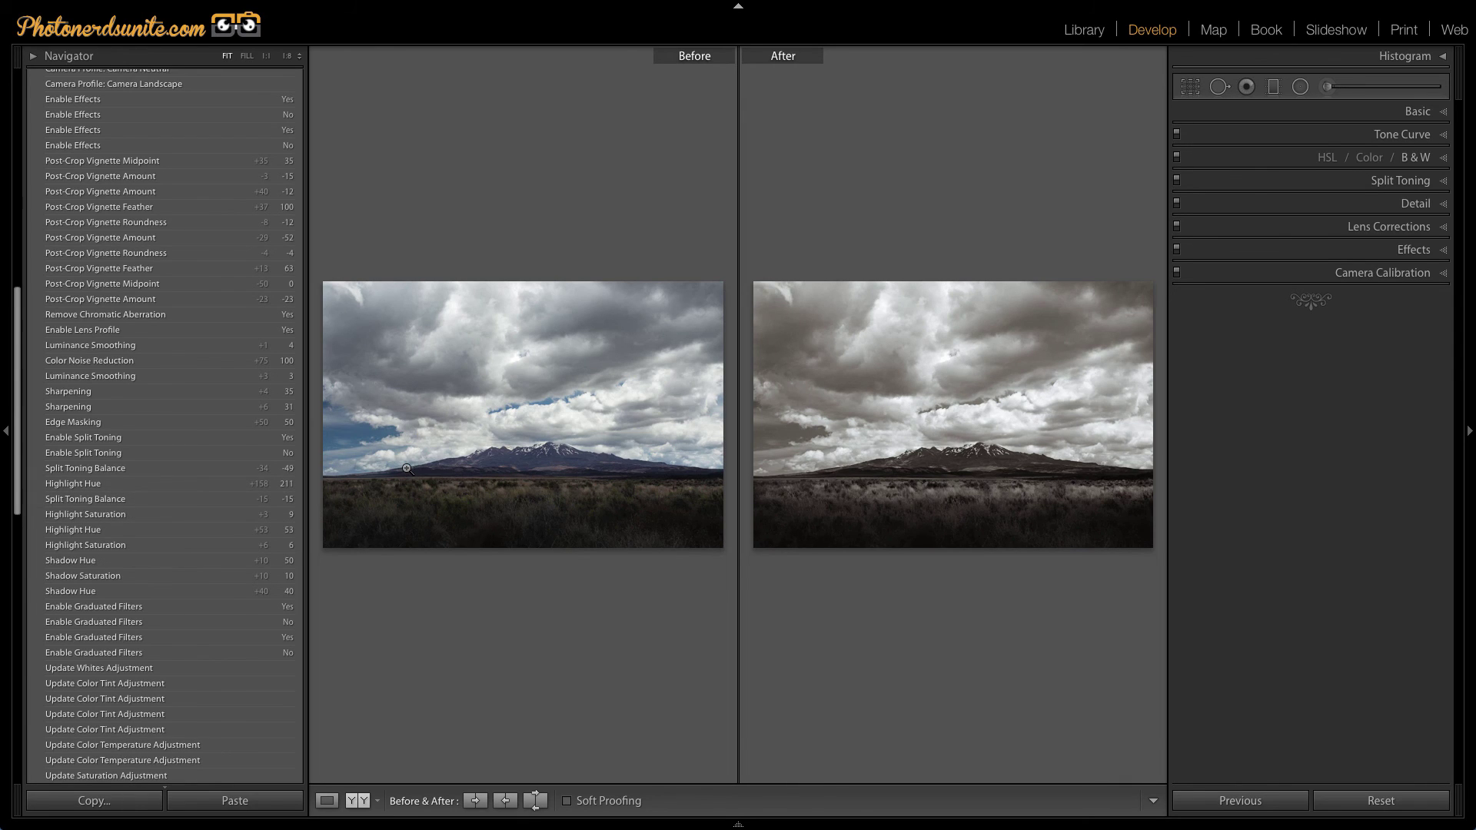